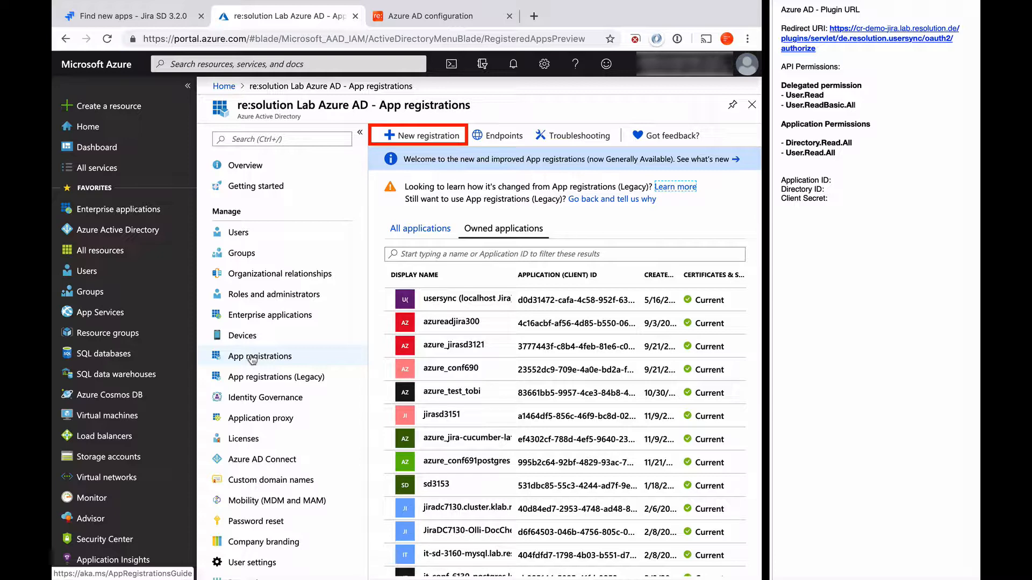
Step: Register an app named 'CR Demo Jira Usersync' with the plugin's Web redirect URI from the notes
click(425, 136)
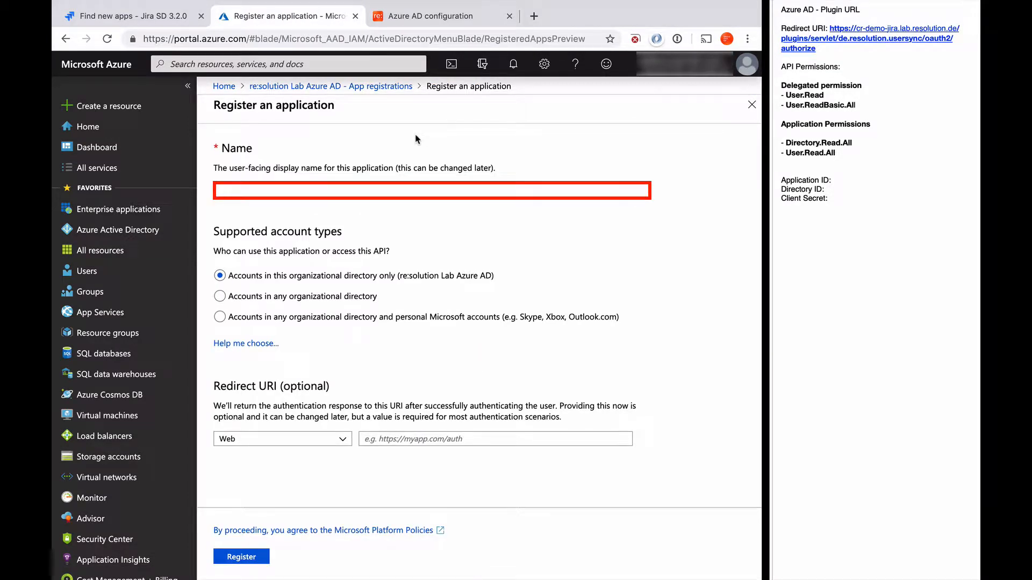
text(CR Demo Jira Usersync)
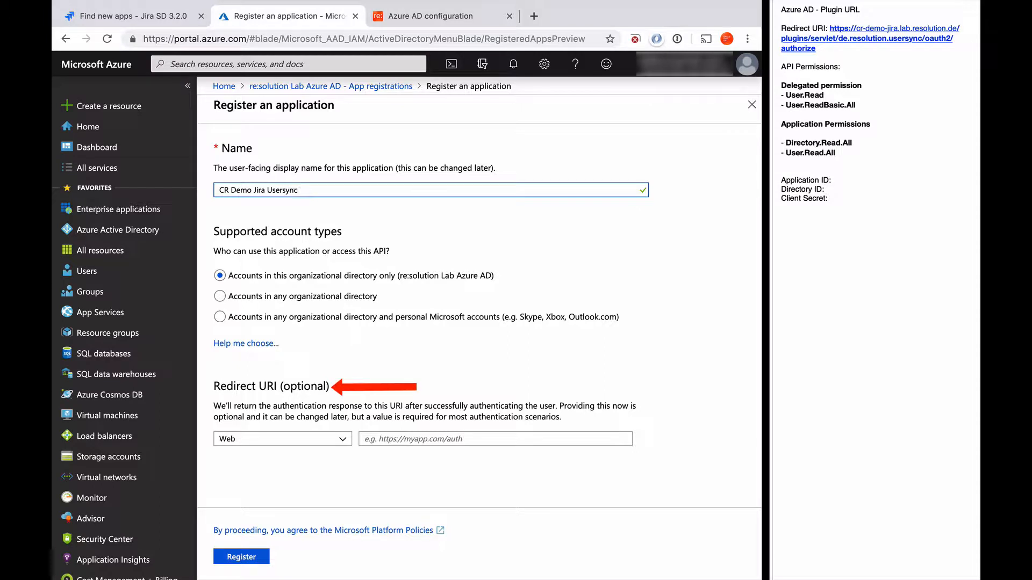
right_click(879, 29)
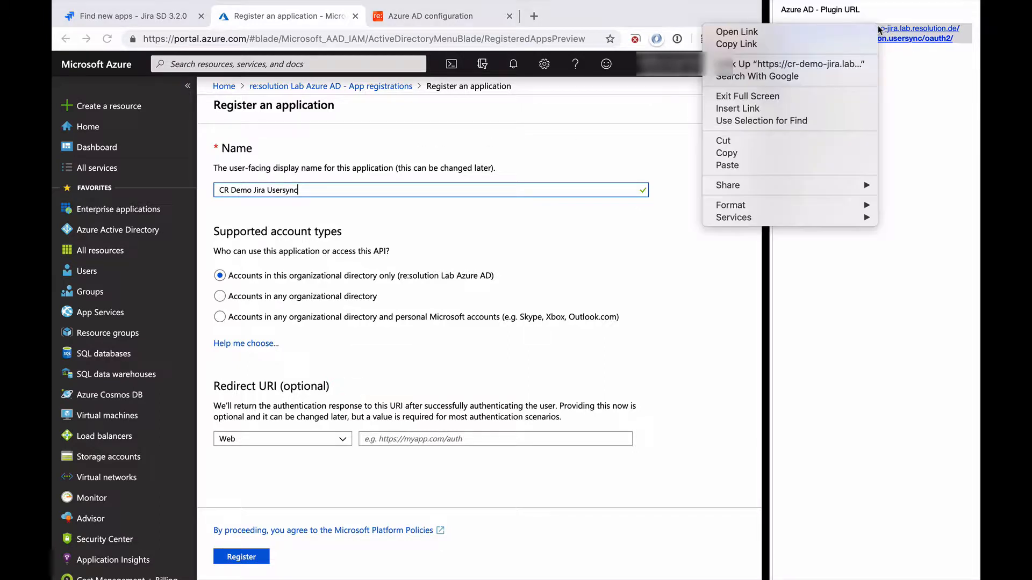
click(789, 46)
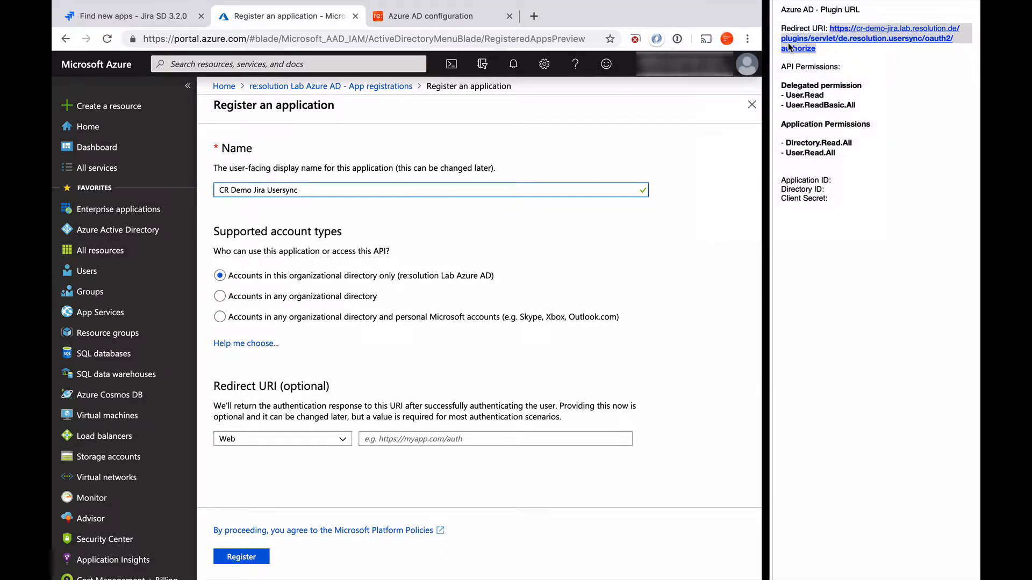
click(390, 441)
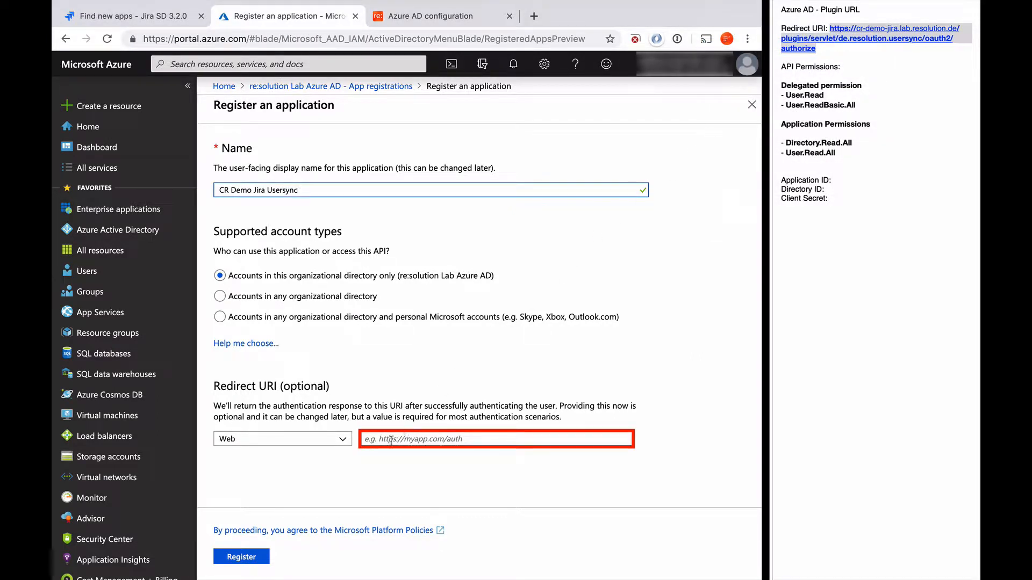
key(super+v)
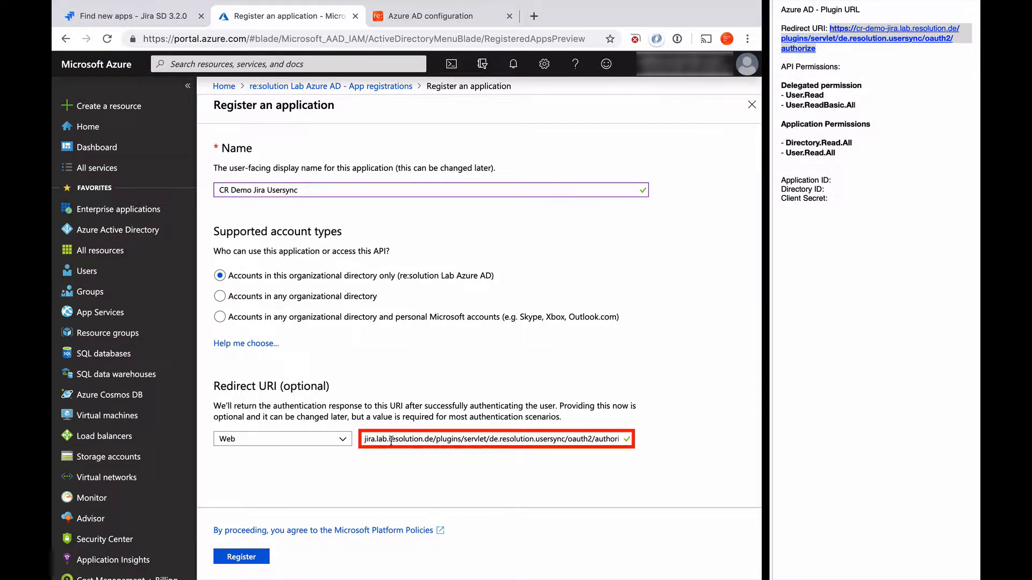
click(230, 556)
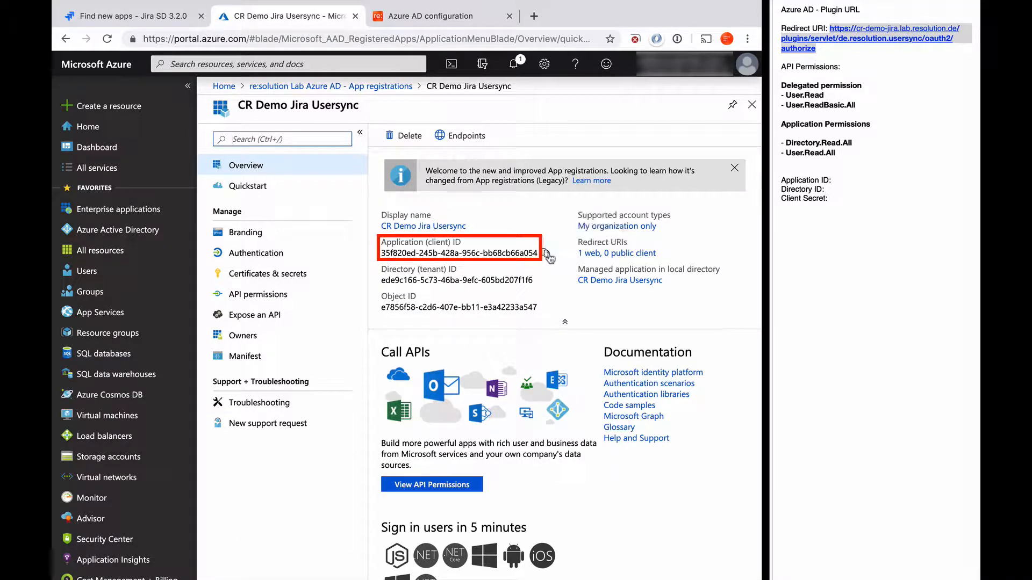
Step: Copy the Application (client) ID and Directory (tenant) ID into the notes under their labels
click(545, 253)
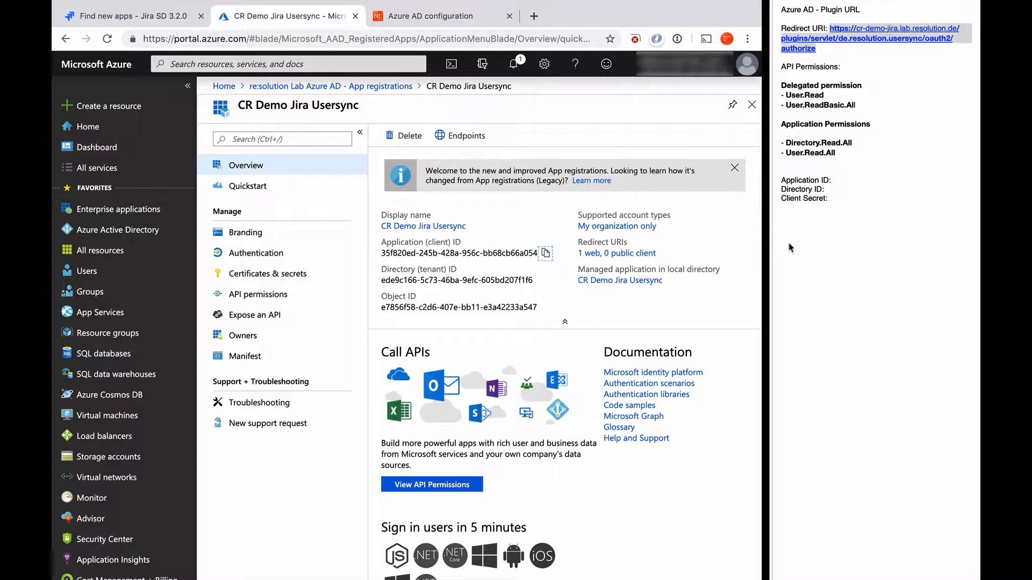
click(844, 180)
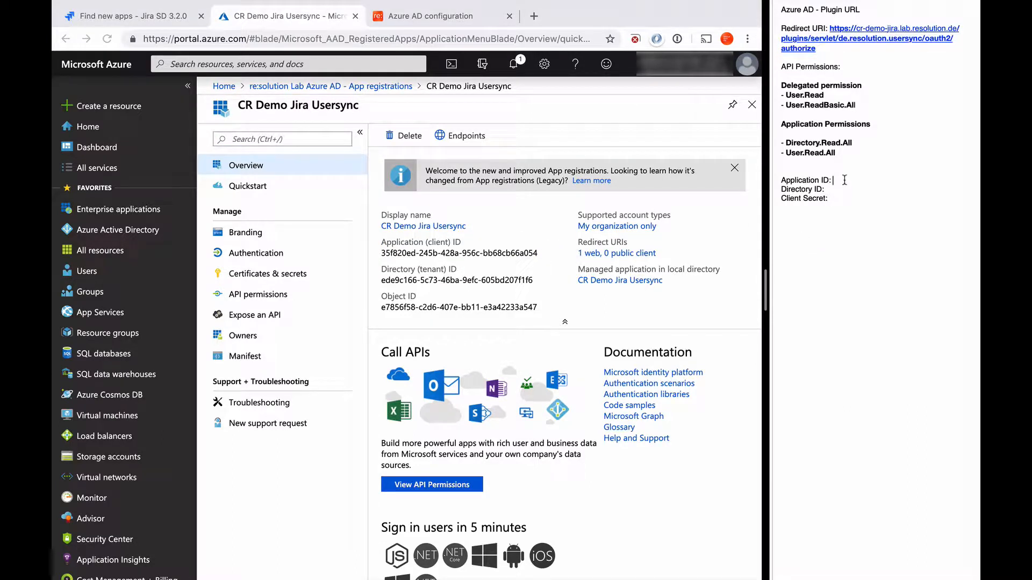
key(super+v)
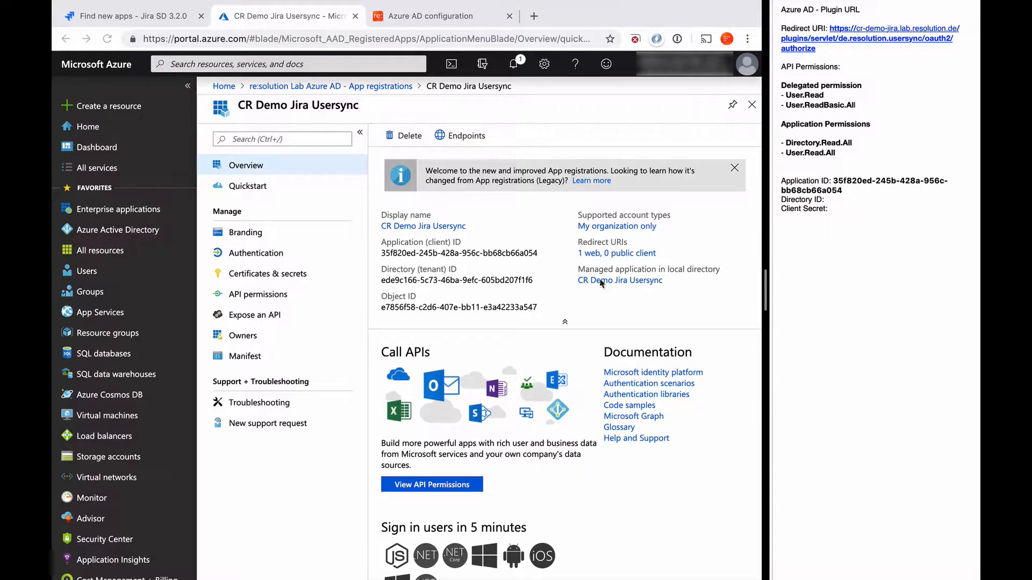
click(540, 285)
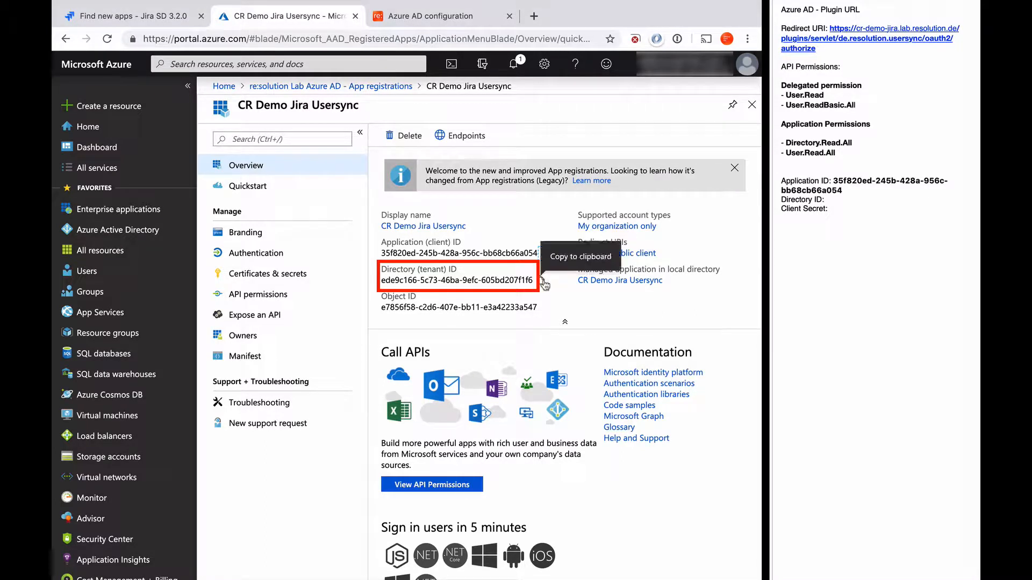
click(542, 285)
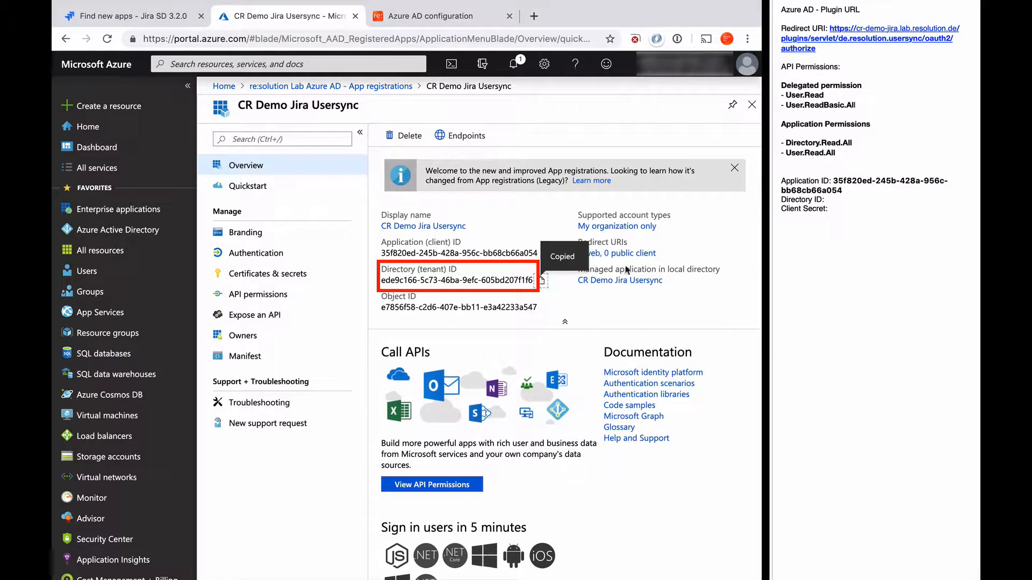
click(833, 201)
click(830, 200)
key(Return)
key(super+v)
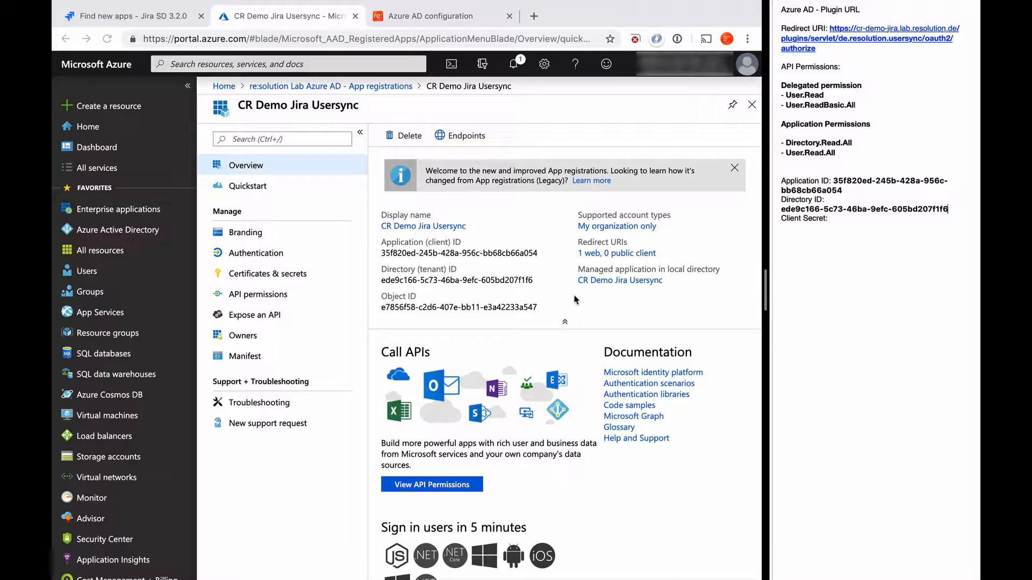
Step: Add the Microsoft Graph delegated permission User.ReadBasic.All to the app
click(264, 296)
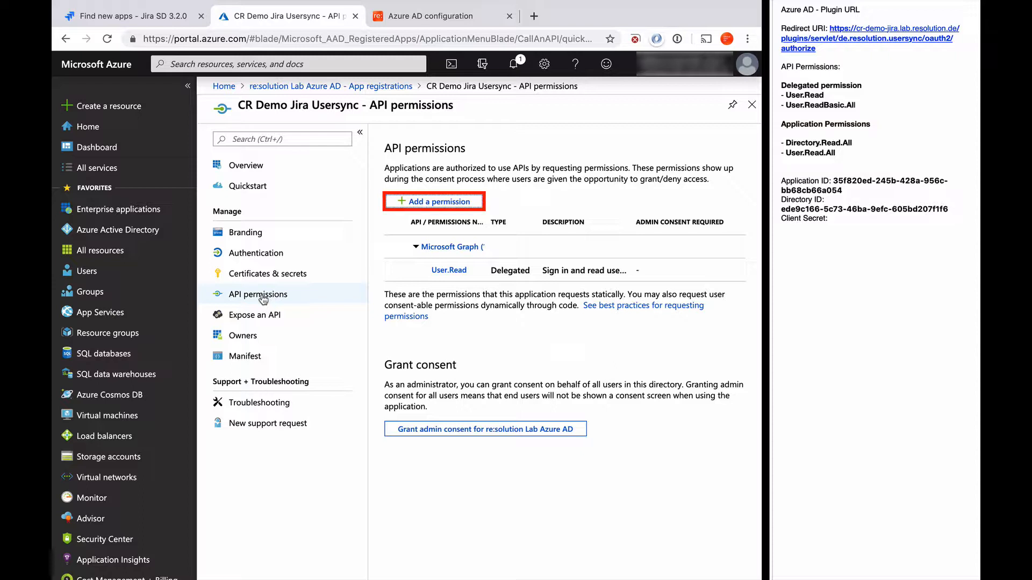
click(414, 204)
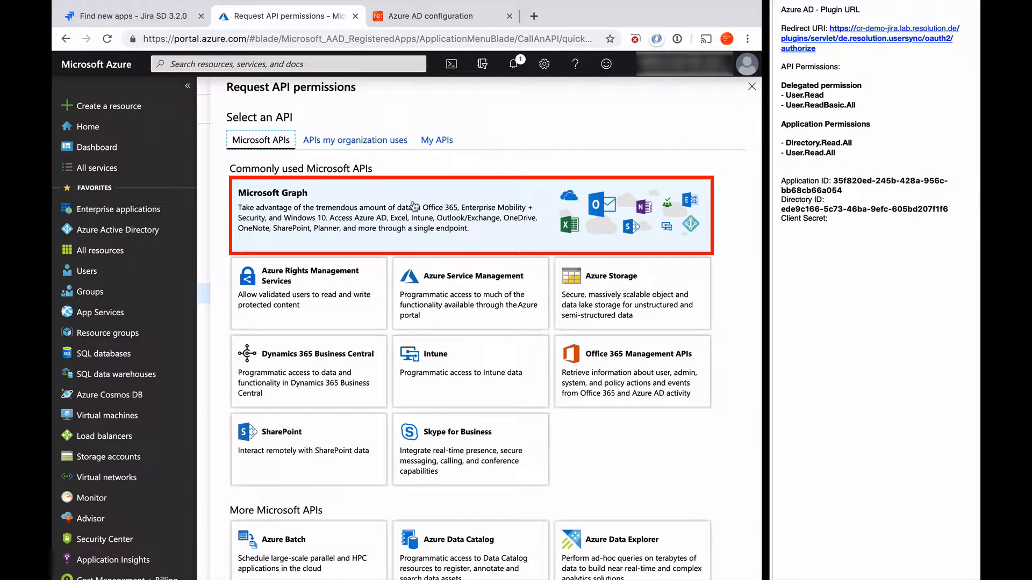
click(413, 205)
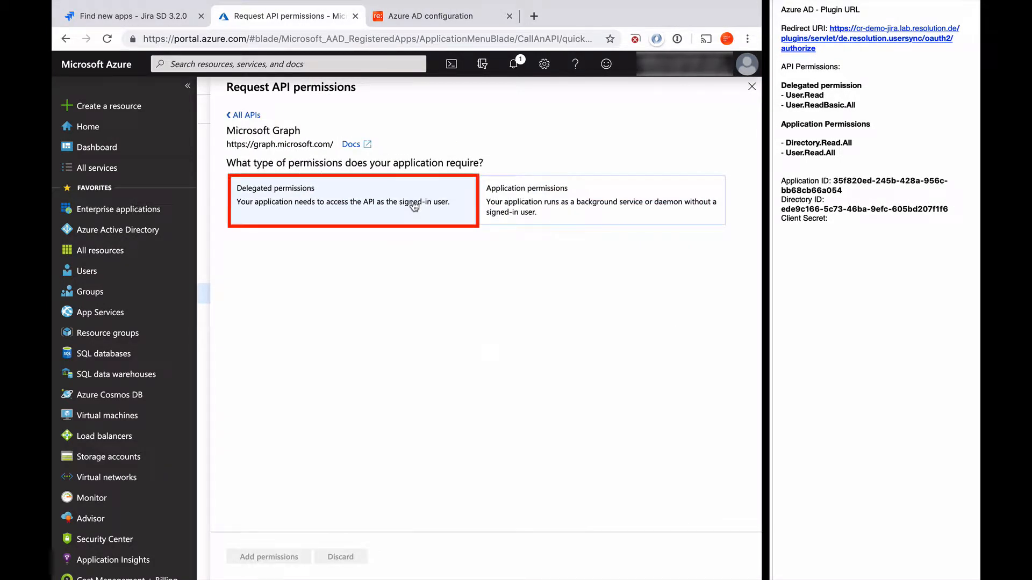
click(414, 206)
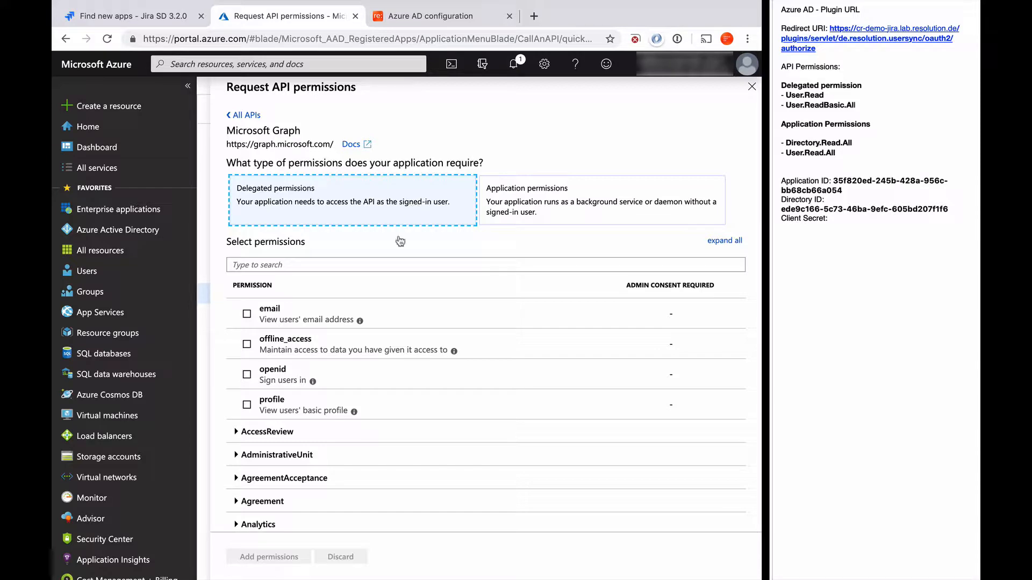
scroll(341, 424, down, 20)
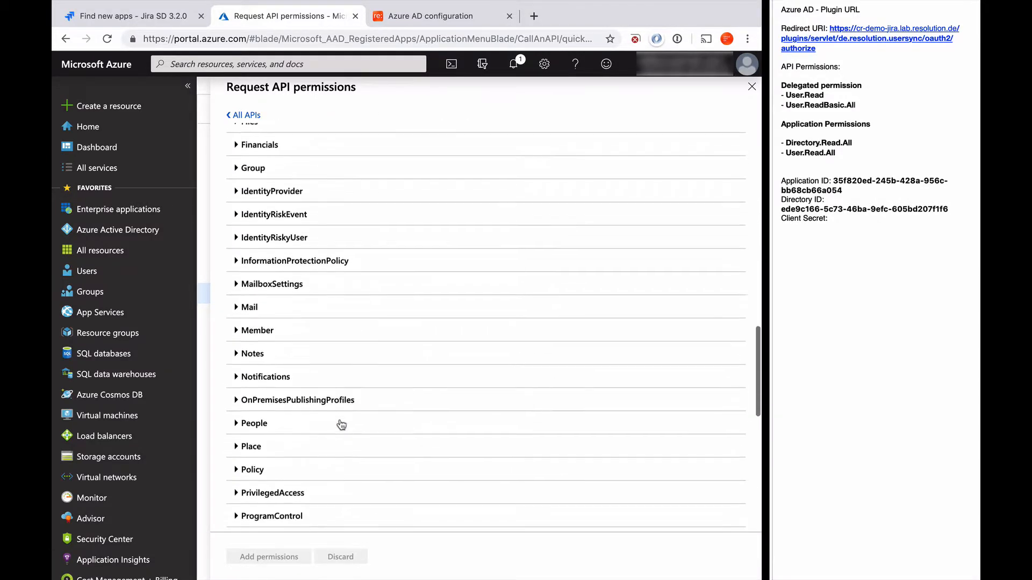
scroll(342, 424, down, 6)
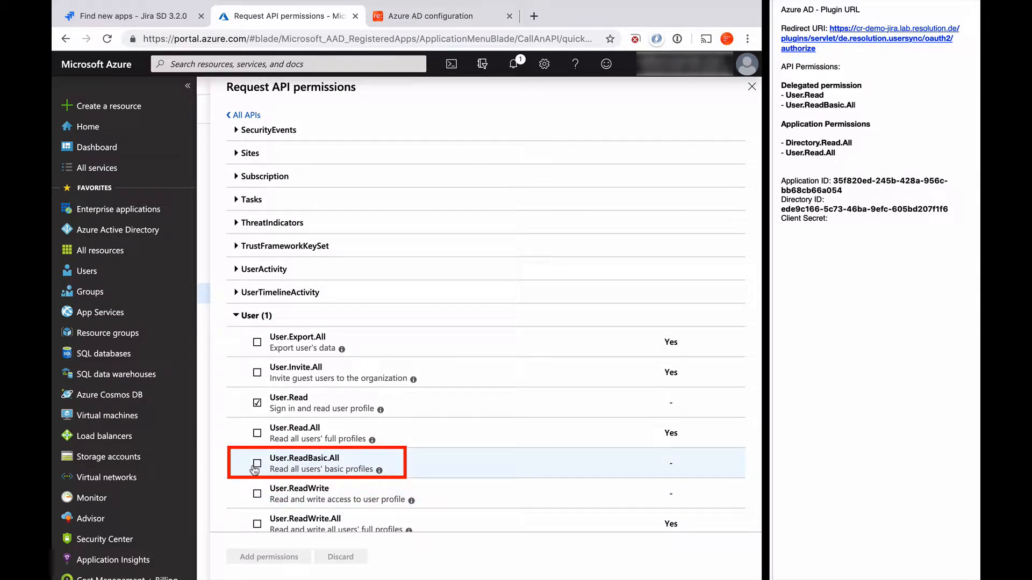
click(256, 465)
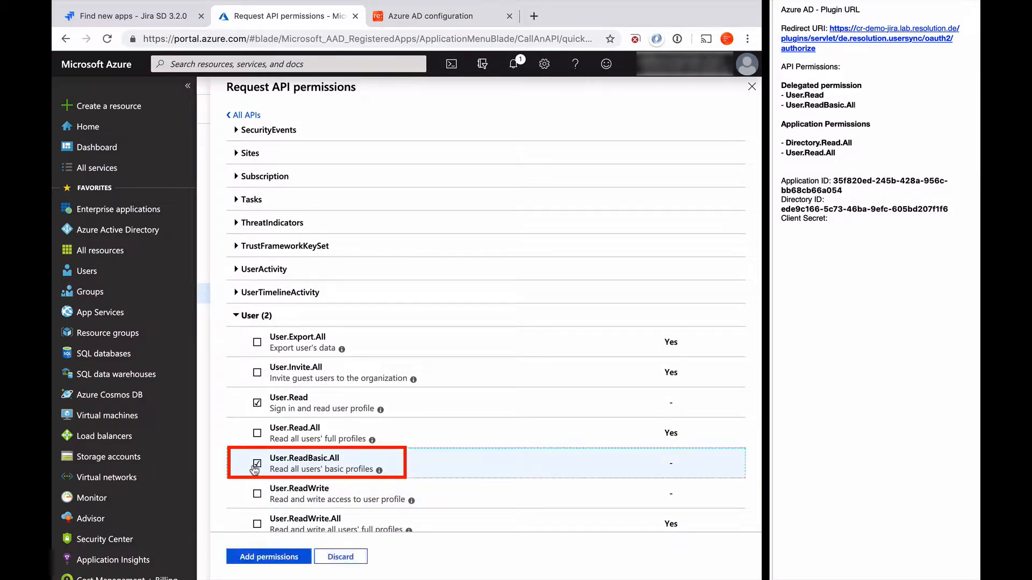
click(266, 562)
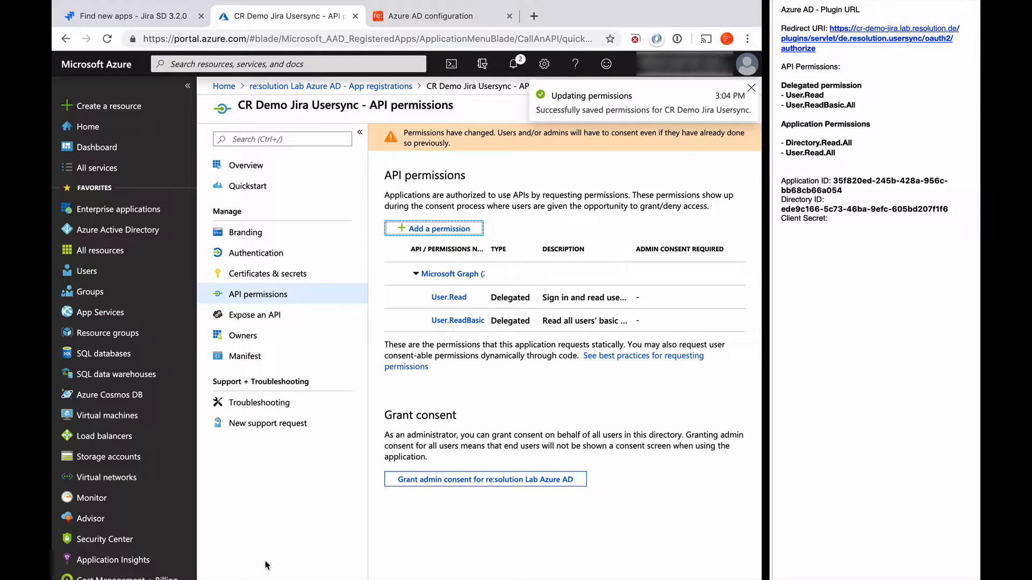
Step: Add Microsoft Graph application permissions Directory.Read.All and User.Read.All to the app
click(429, 231)
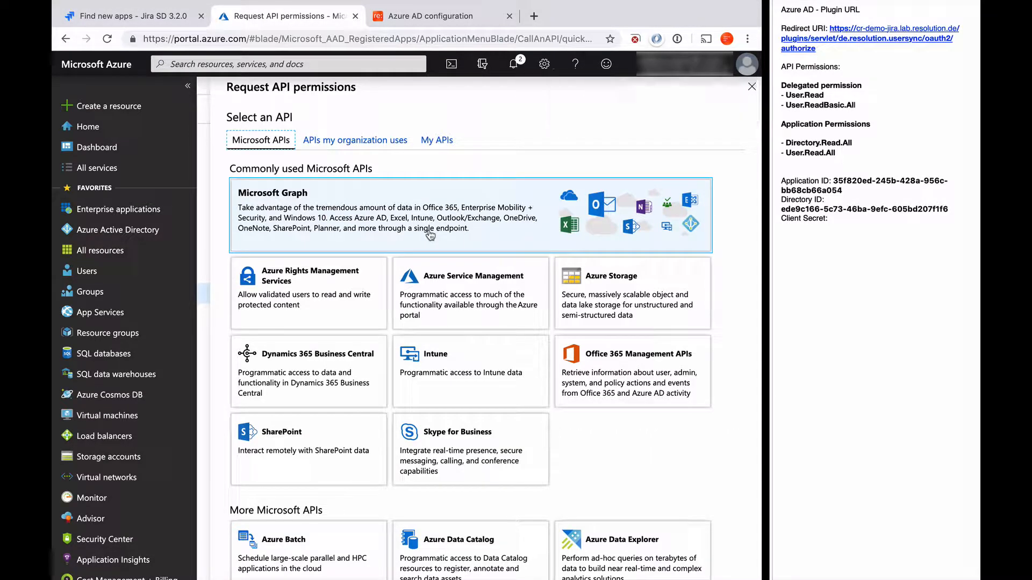
click(429, 231)
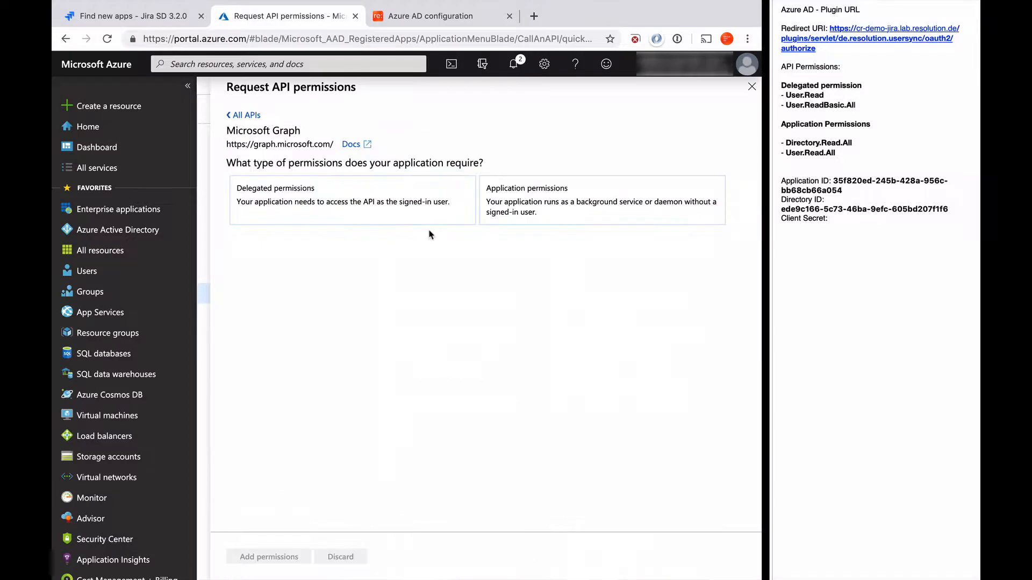
click(551, 212)
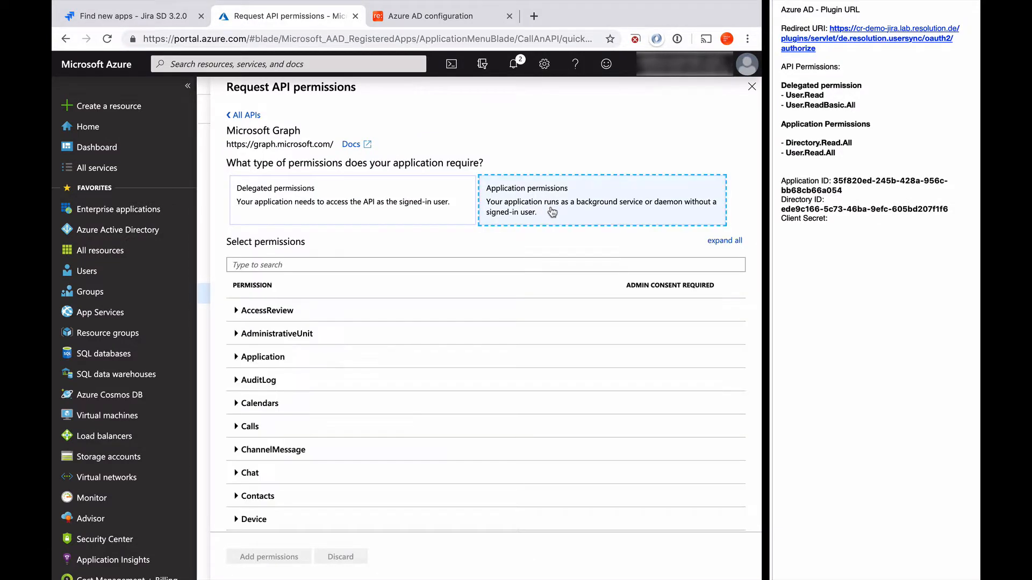
scroll(334, 326, down, 5)
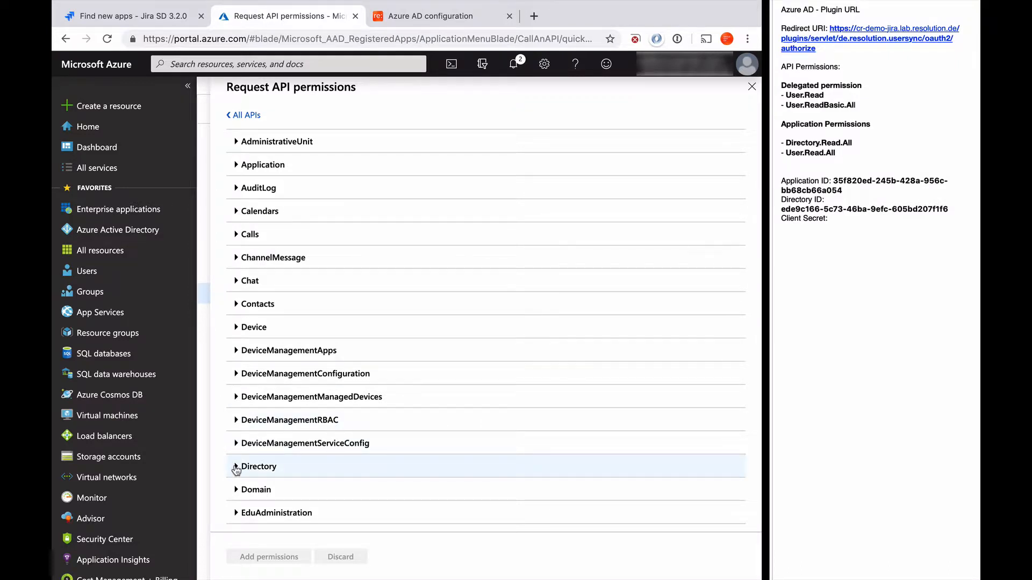
click(236, 466)
scroll(316, 476, down, 4)
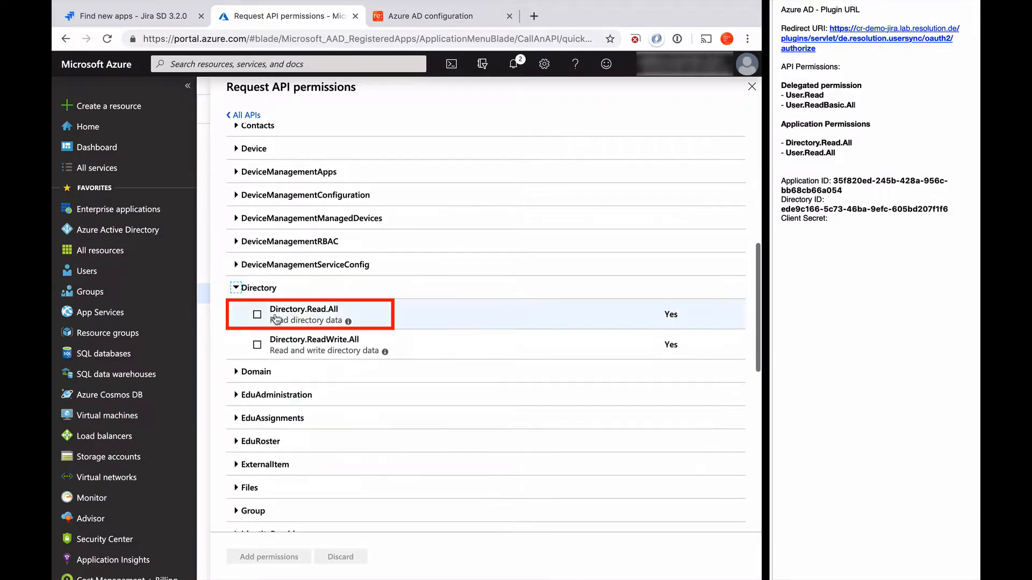
click(258, 315)
scroll(259, 317, down, 13)
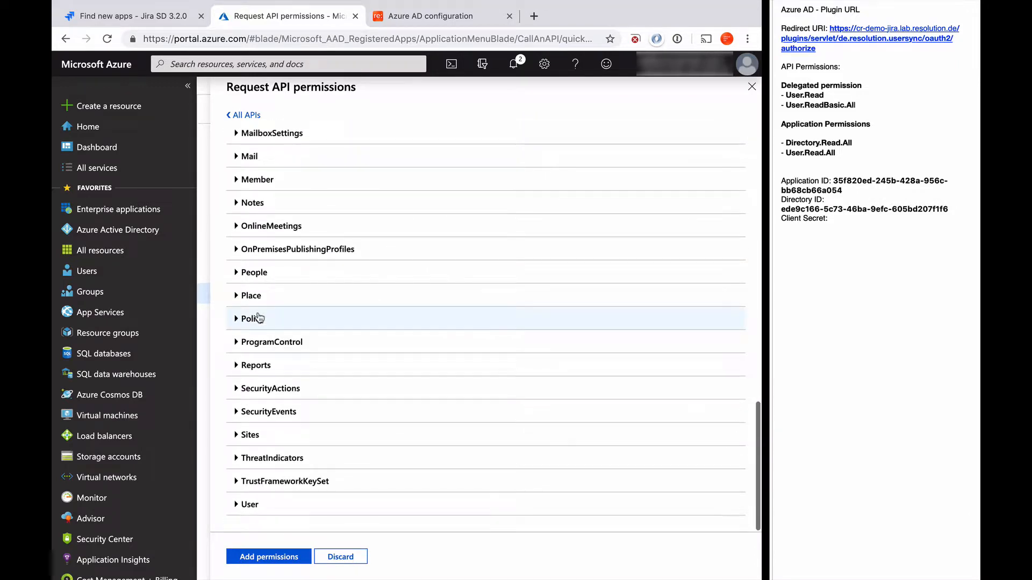
click(236, 505)
scroll(237, 507, down, 3)
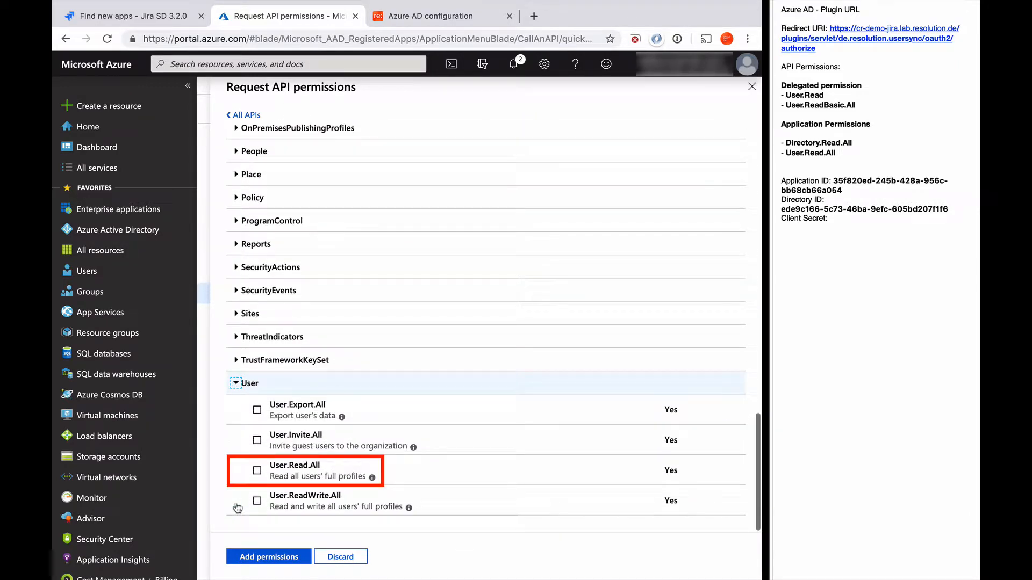
click(258, 471)
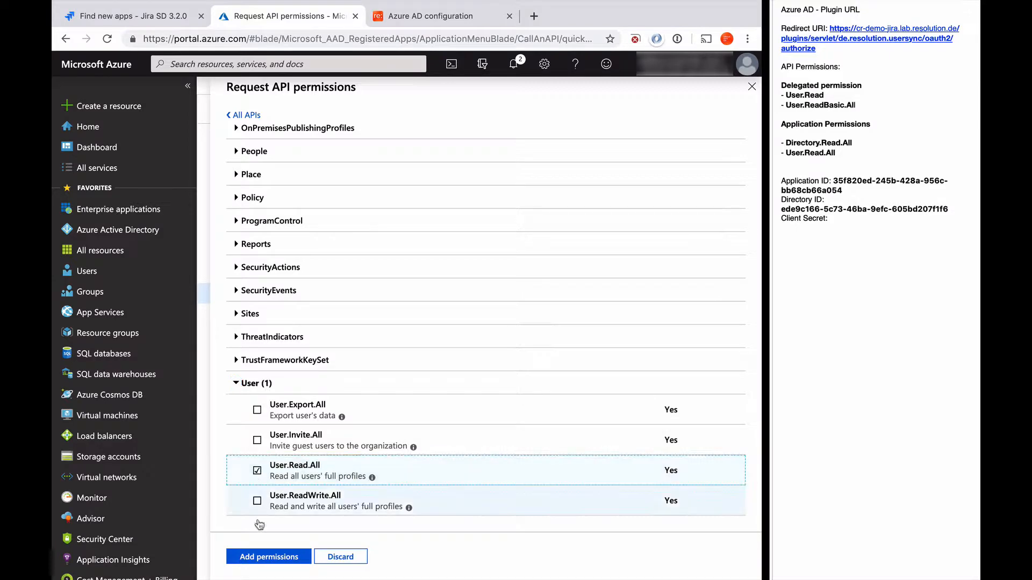
click(258, 559)
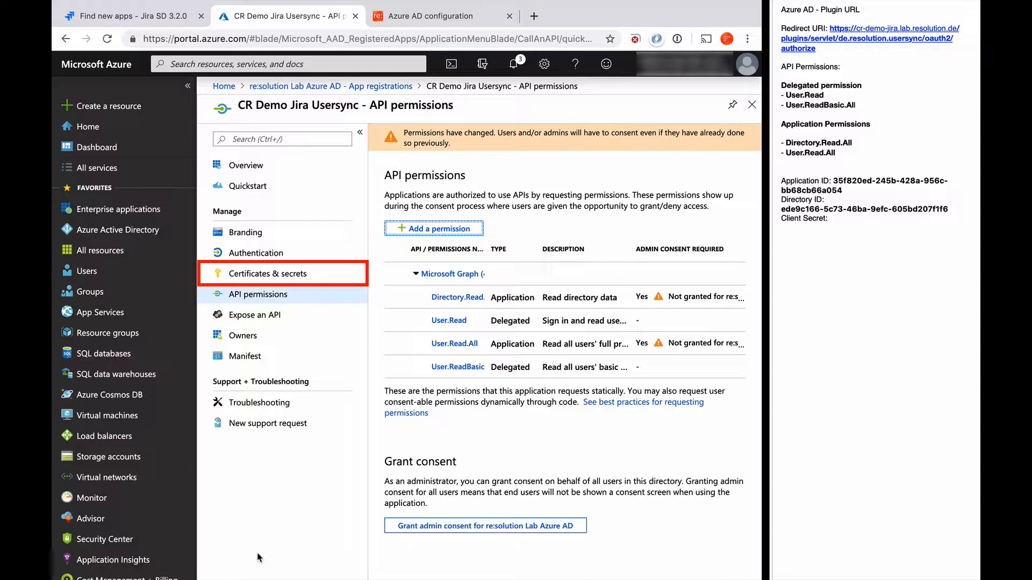
Step: Create a client secret described 'CR Usersync' that never expires
click(274, 275)
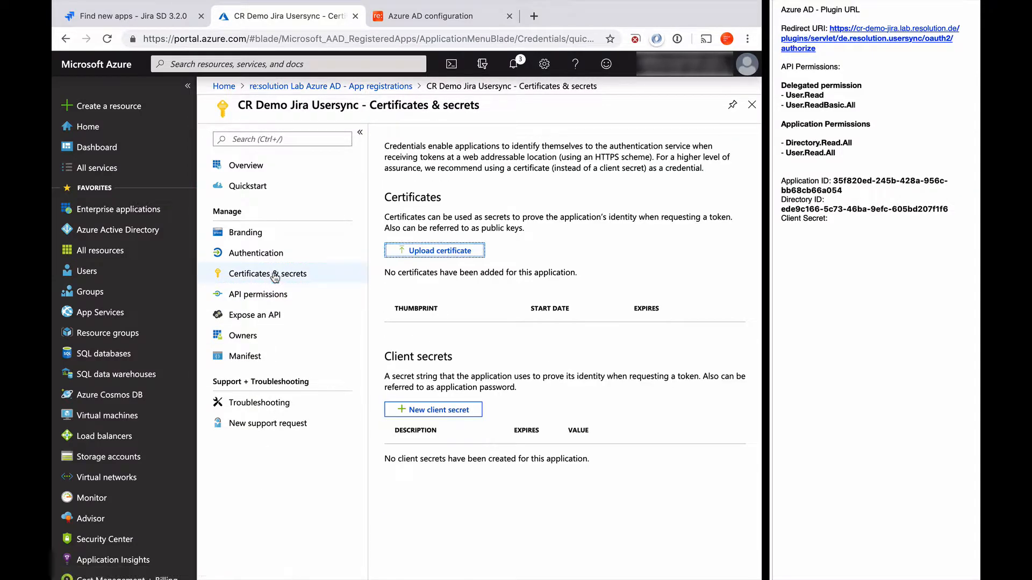
click(438, 411)
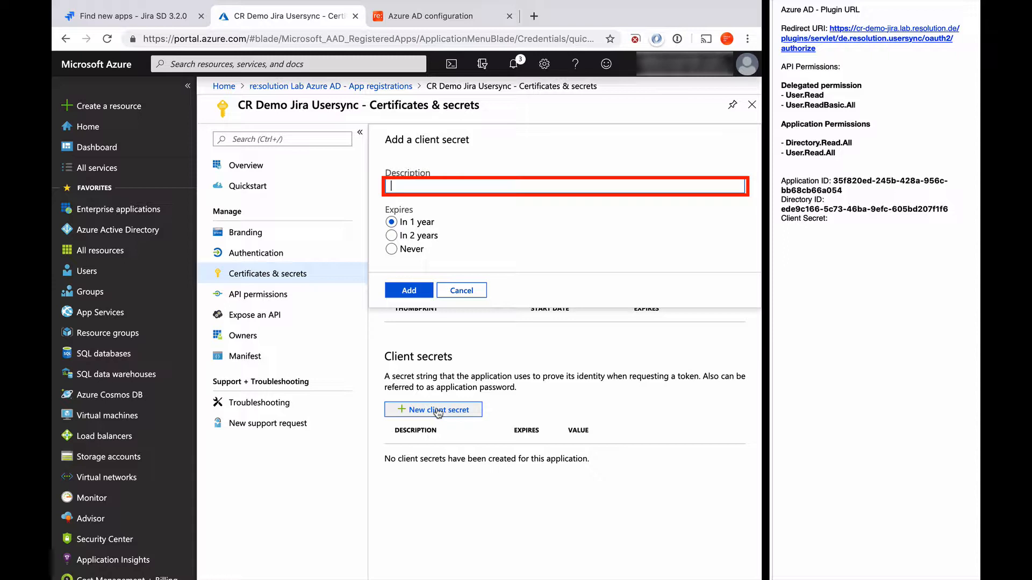
text(CR Usersync)
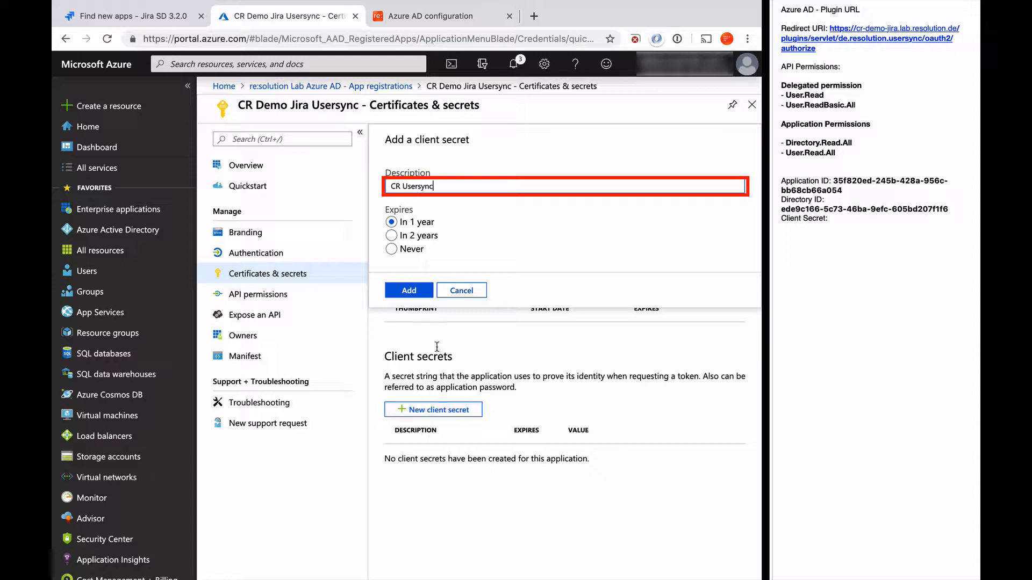
click(392, 250)
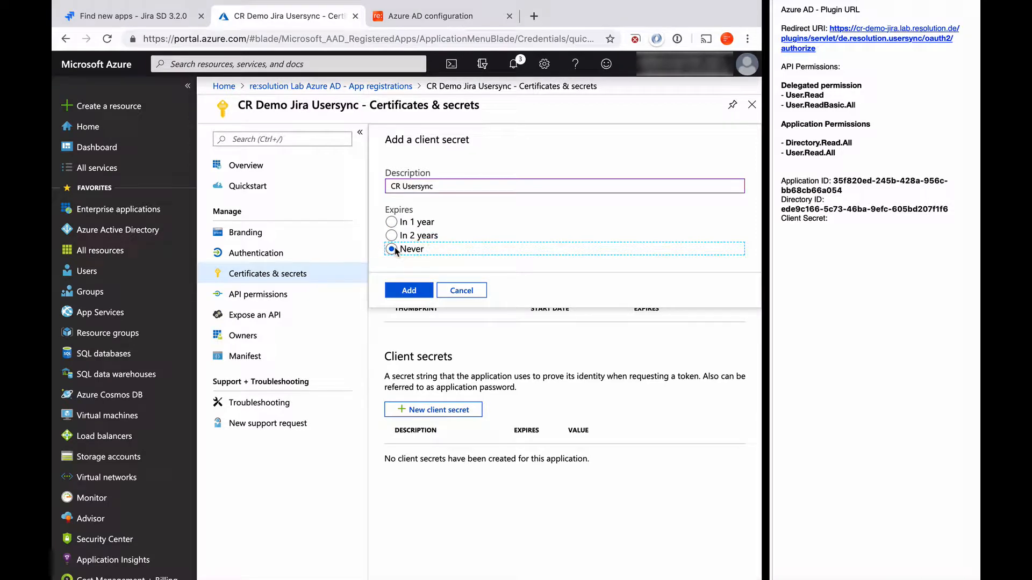
click(407, 291)
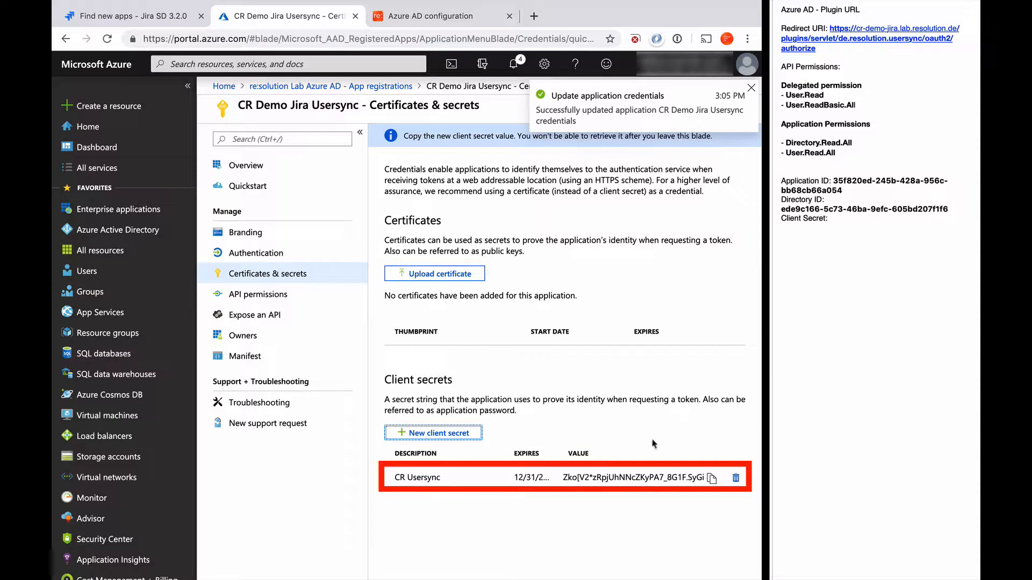
Step: Save the new secret's value in the notes under Client Secret and return to Jira
click(711, 478)
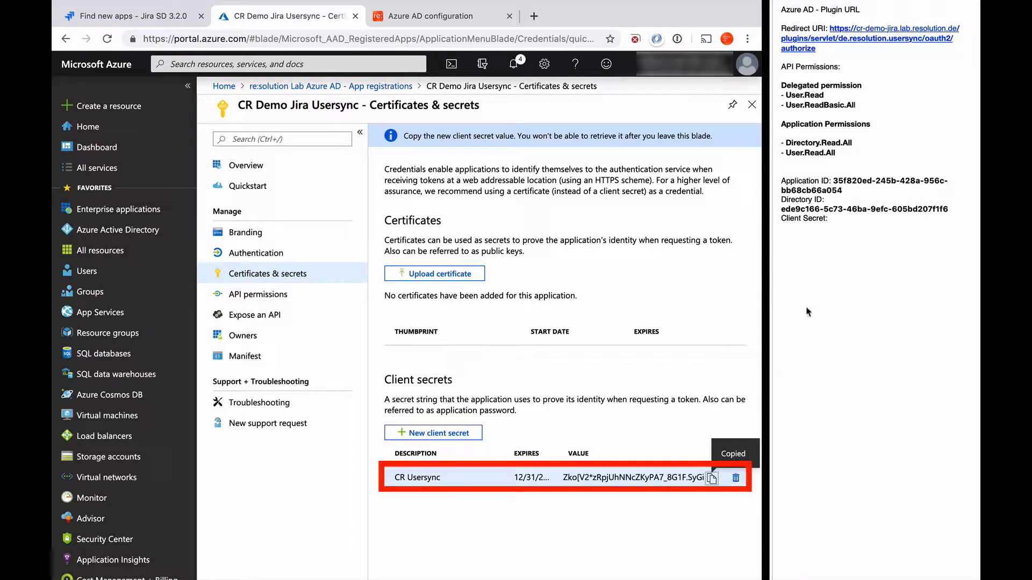
click(841, 219)
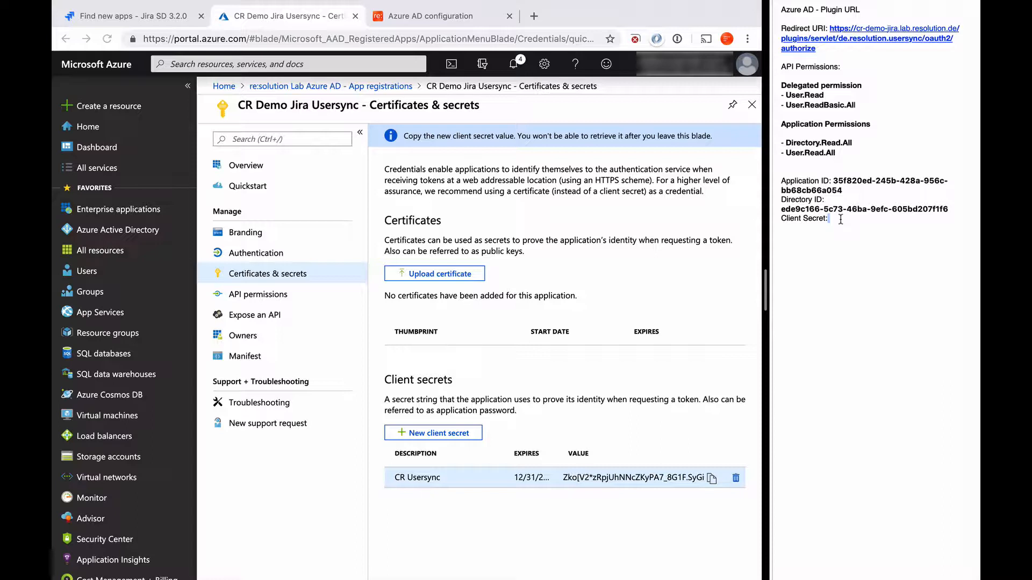
key(Return)
key(super+v)
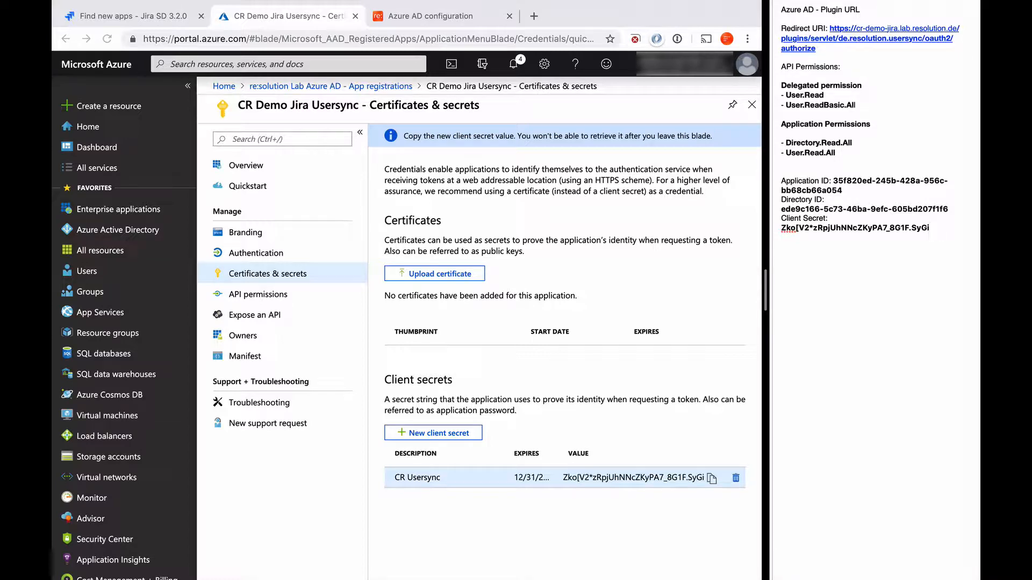
click(129, 46)
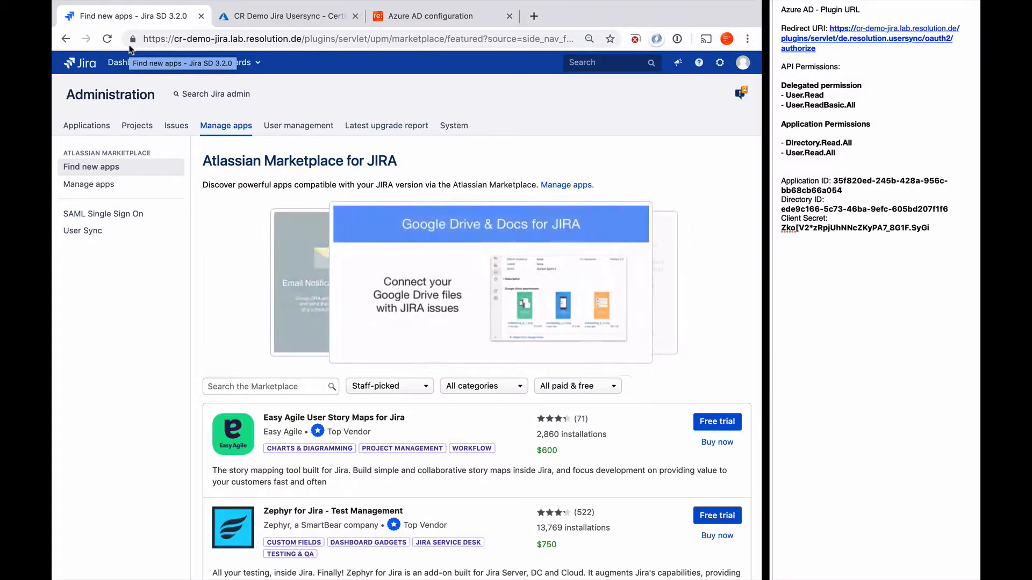
Step: Add an Azure Connector from Manage apps > User Sync in Jira administration
click(720, 63)
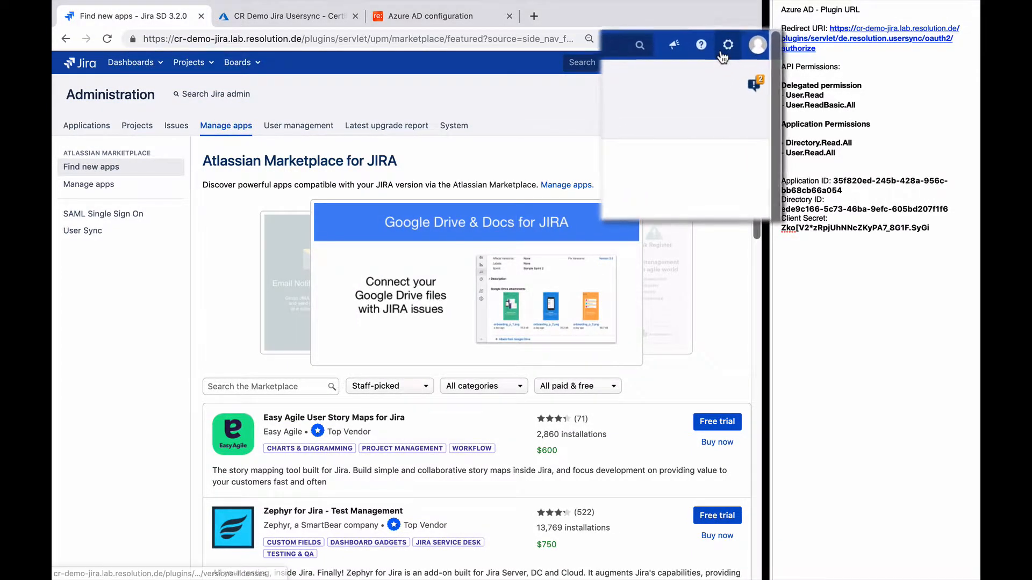
click(683, 170)
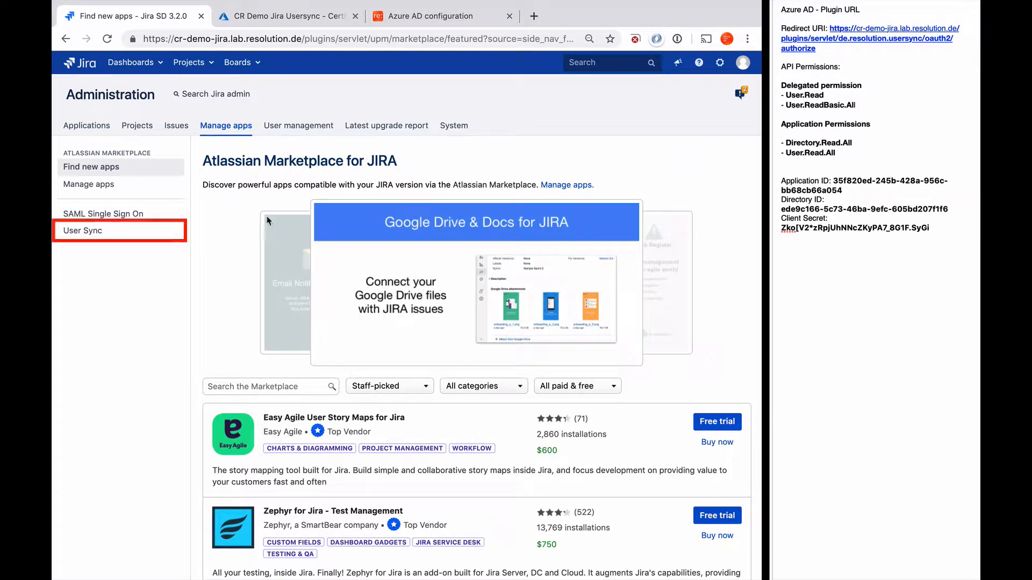
click(118, 236)
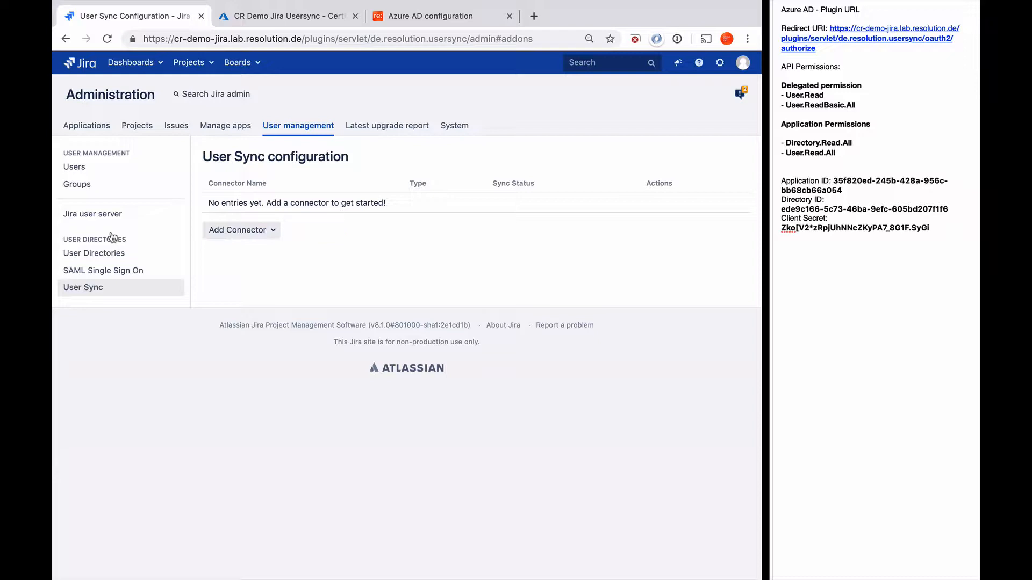
click(273, 231)
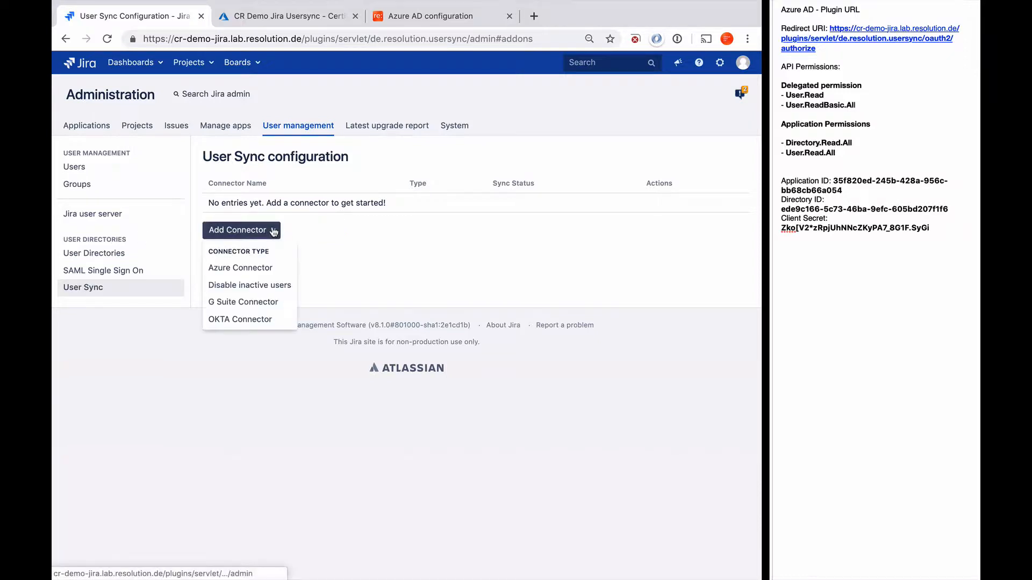
click(266, 267)
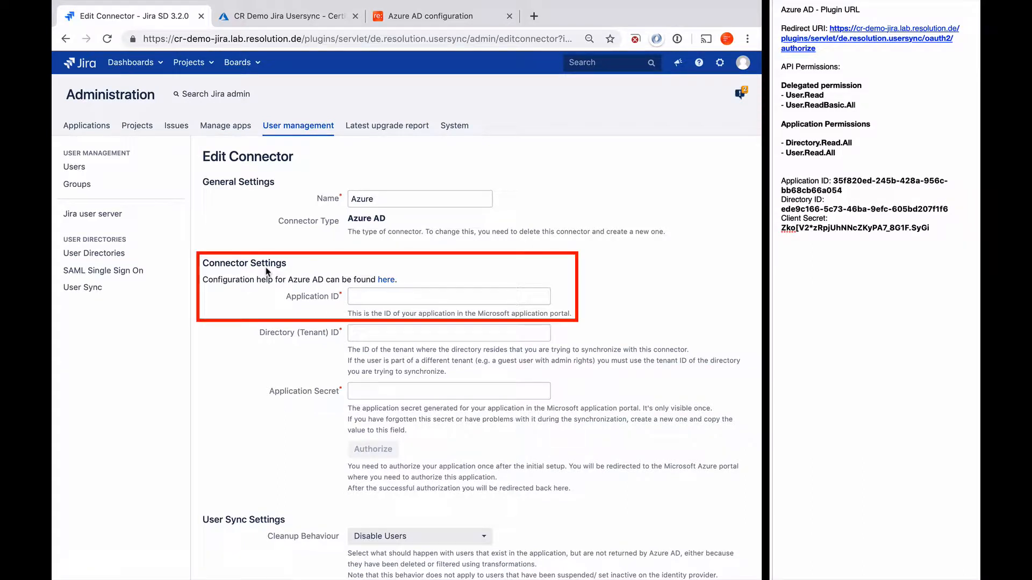
Step: Fill the connector's Application ID, Directory (Tenant) ID and Application Secret from the notes
click(837, 178)
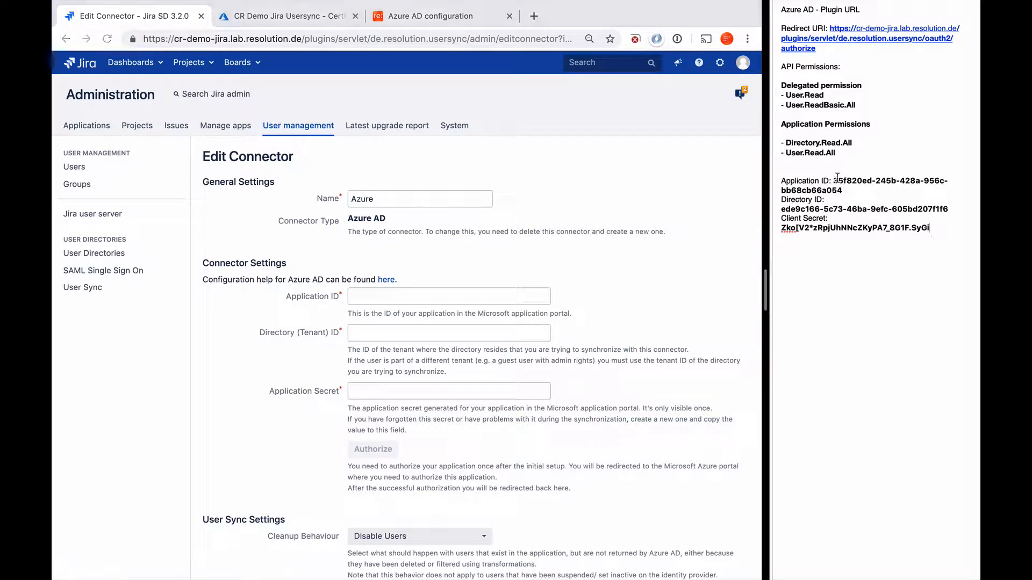
drag(833, 181, 848, 190)
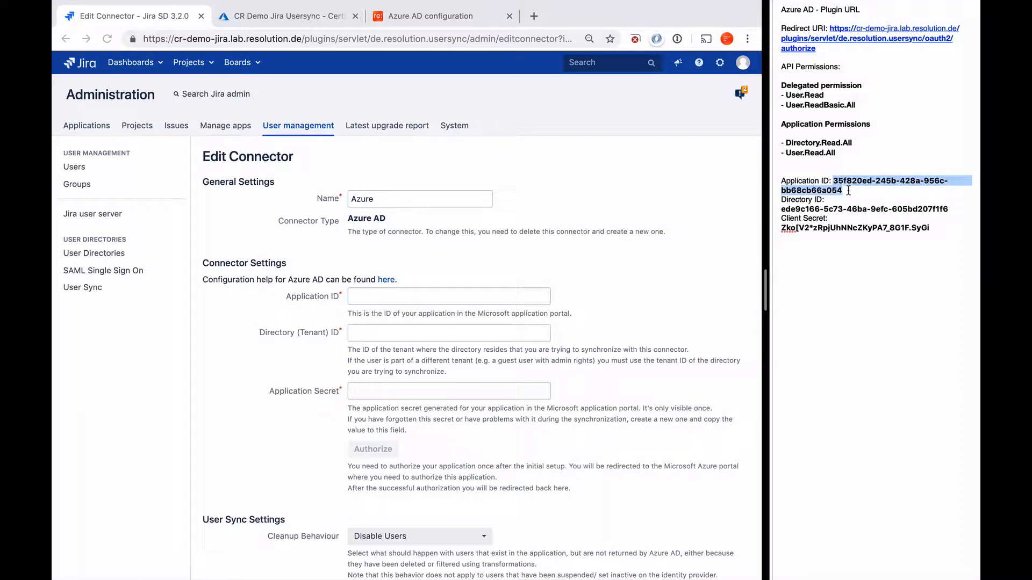
click(375, 295)
key(super+v)
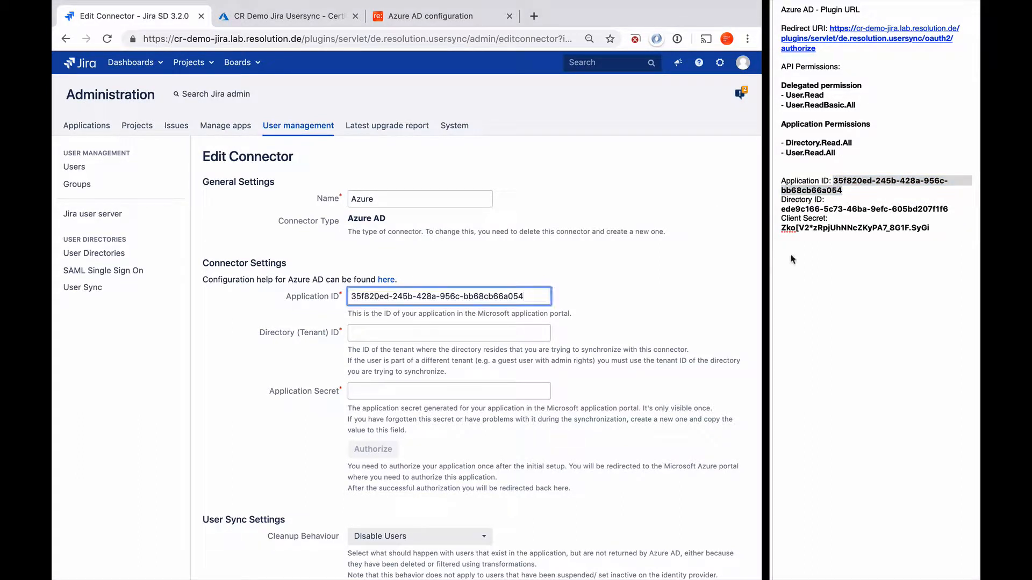
click(782, 207)
drag(782, 209, 947, 209)
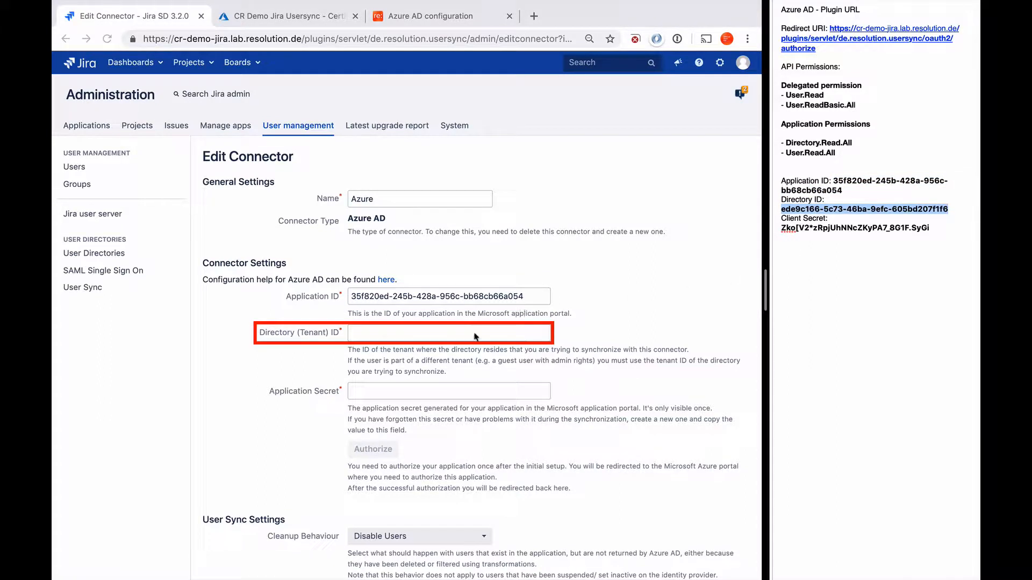
click(415, 334)
key(super+v)
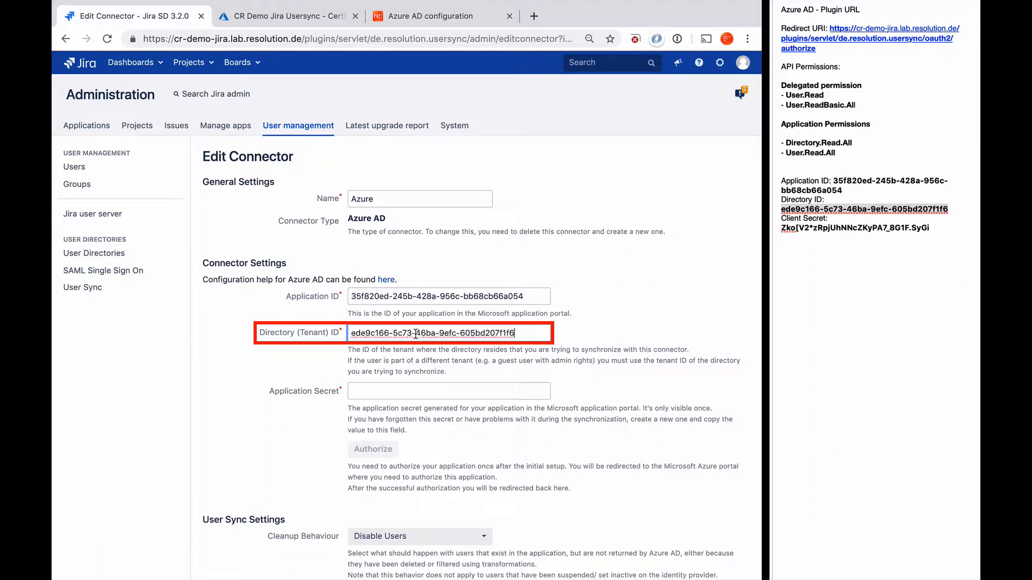
click(782, 228)
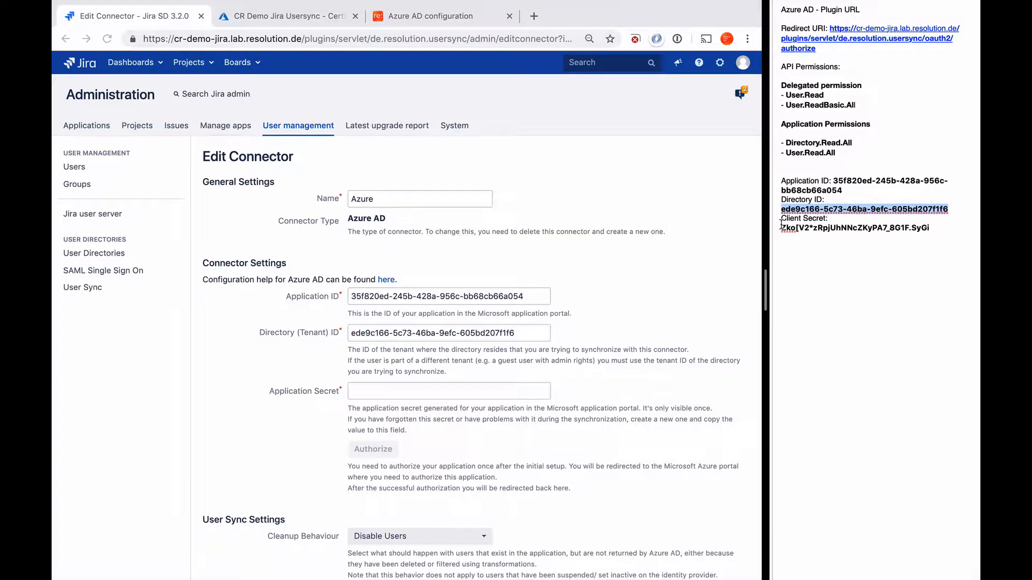
drag(782, 228, 955, 233)
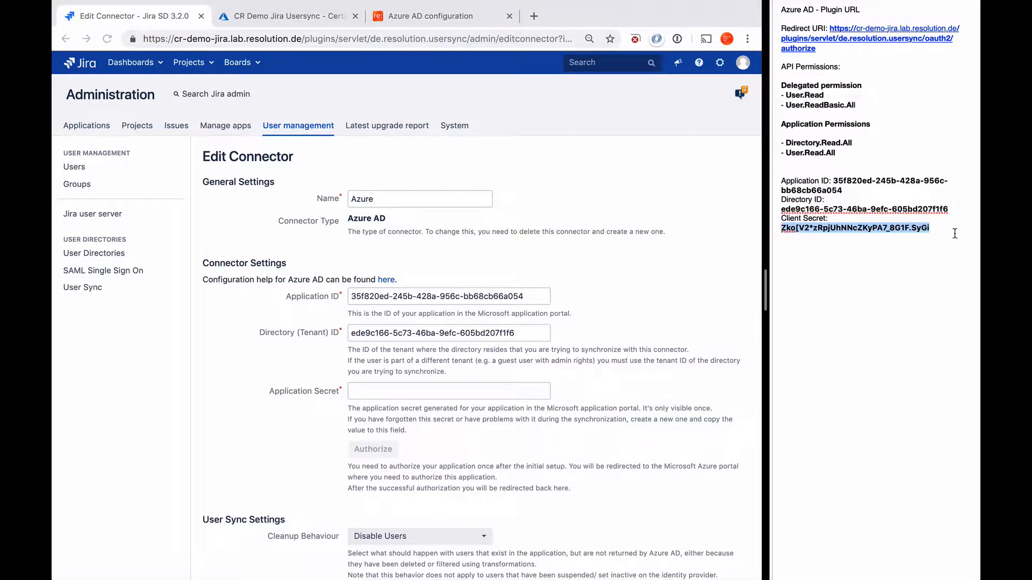
click(358, 390)
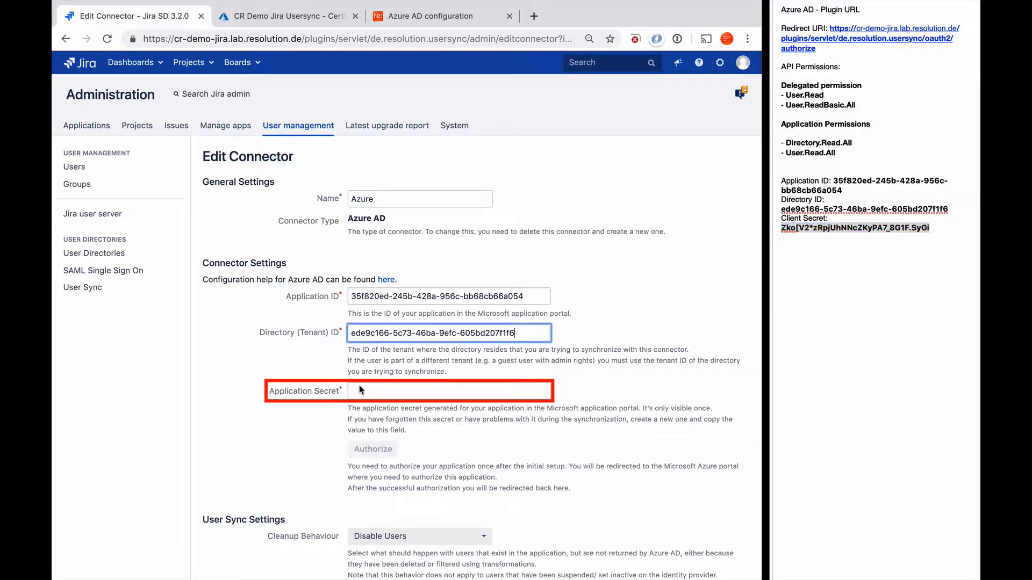
key(super+v)
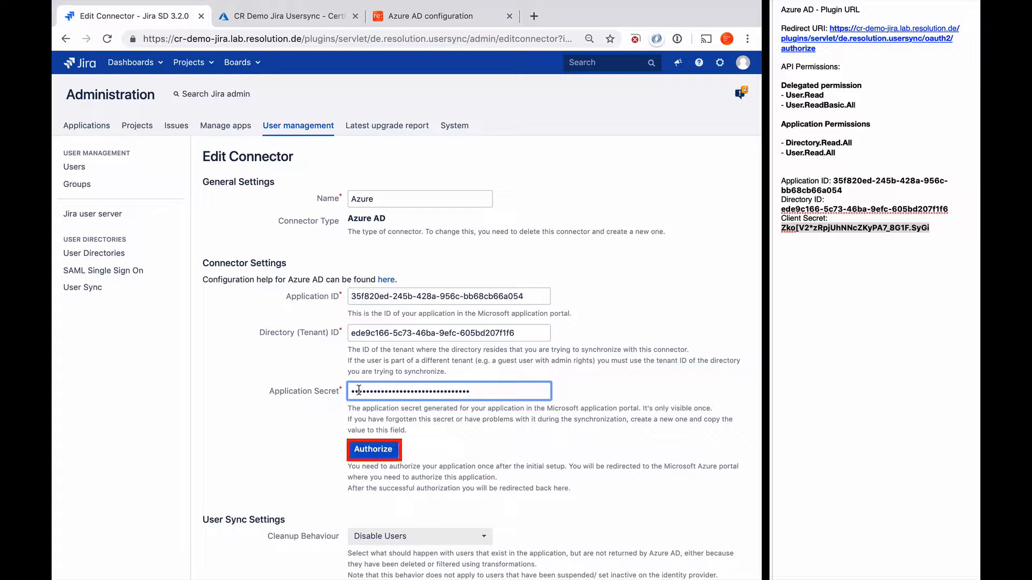
Step: Authorize the connector with the first Microsoft account, consenting on behalf of the organisation
click(373, 450)
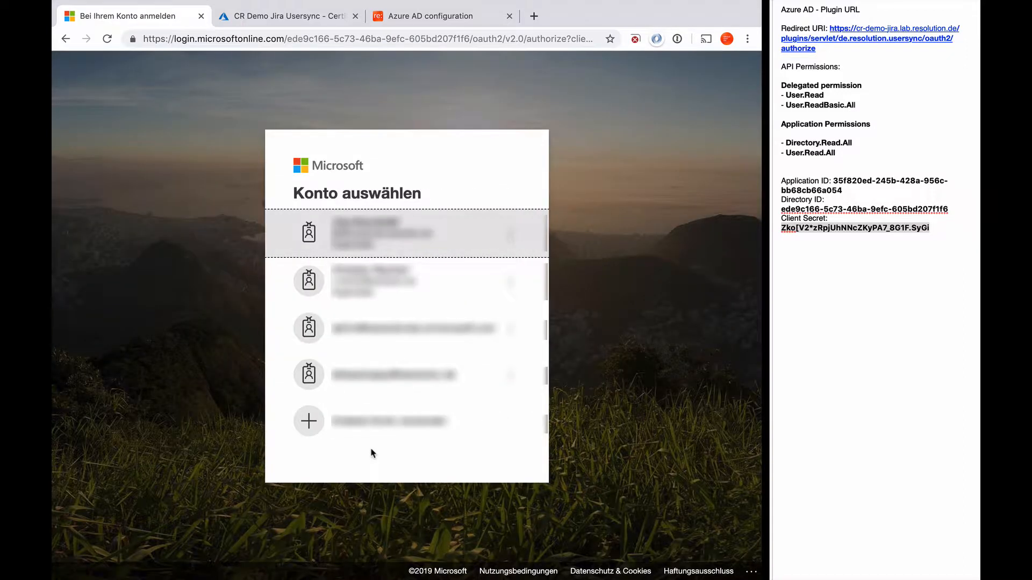
click(370, 231)
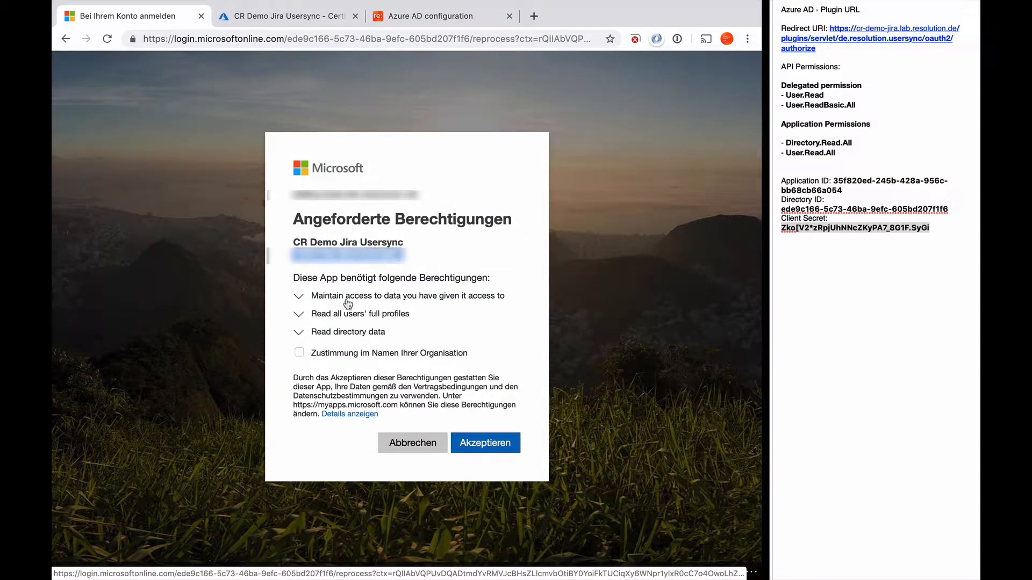
click(300, 352)
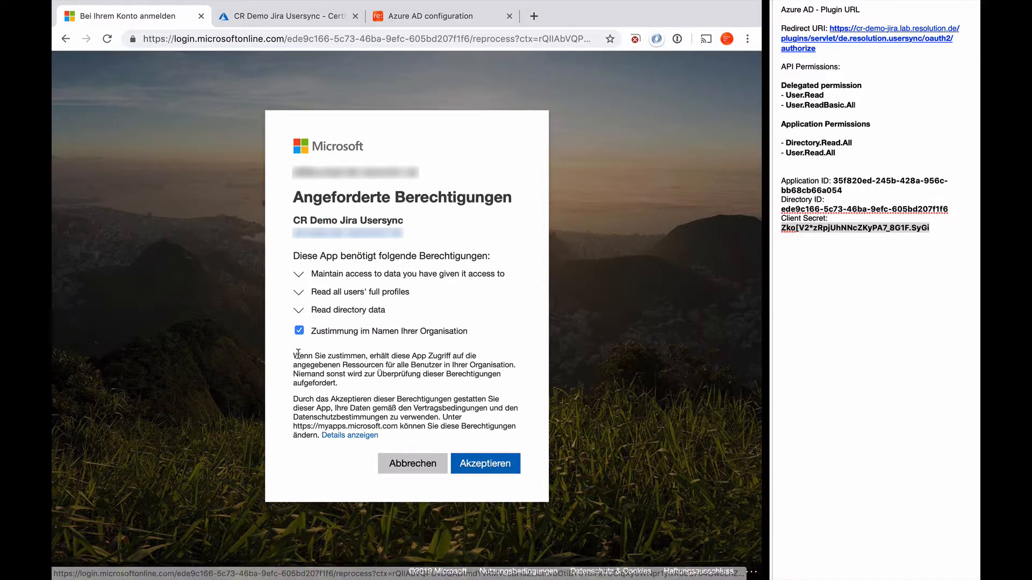
click(491, 466)
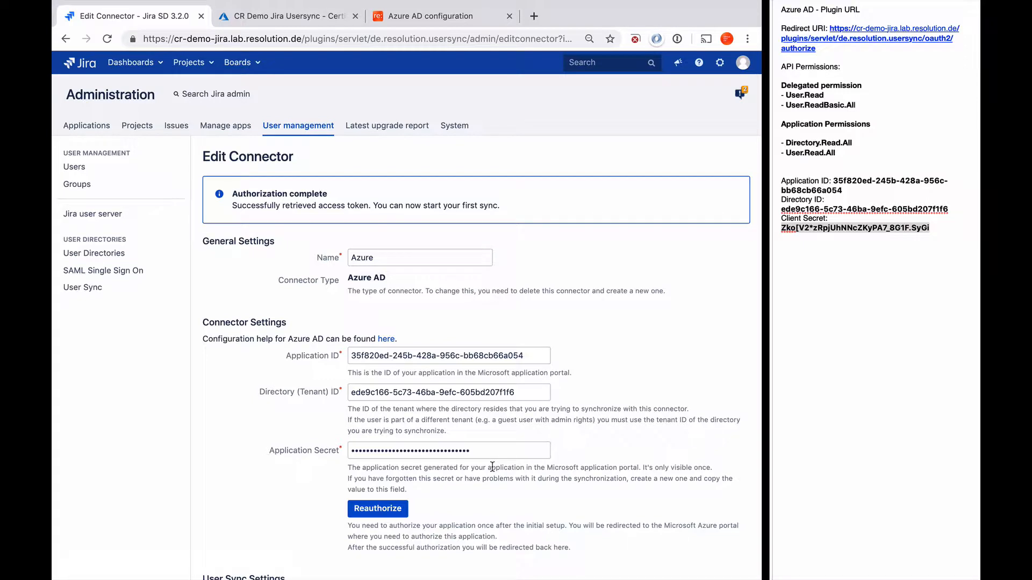
Step: Enable scheduled synchronization with the hourly cron 0 0 * ? * * under Schedule Settings
scroll(492, 467, down, 6)
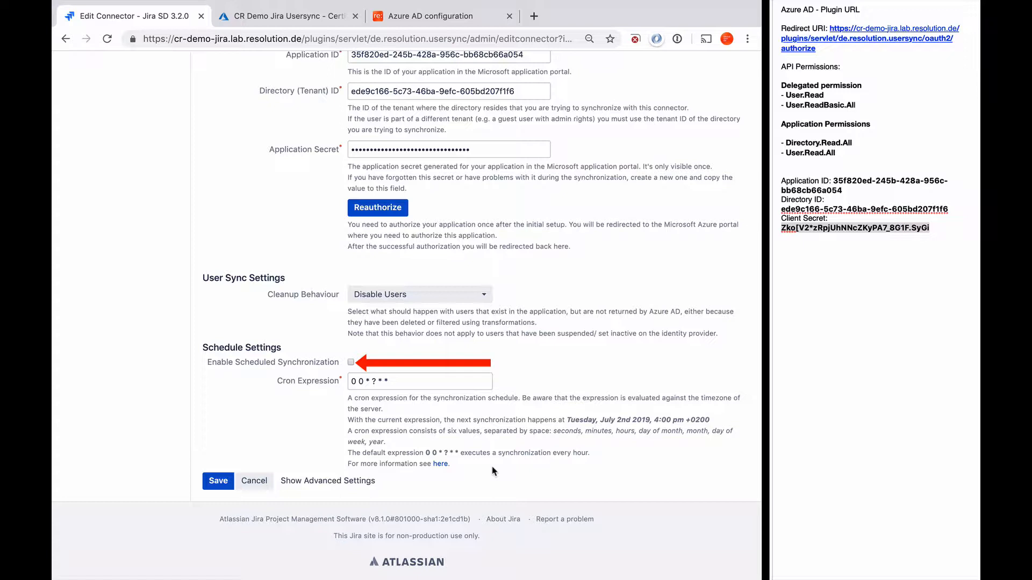
click(351, 363)
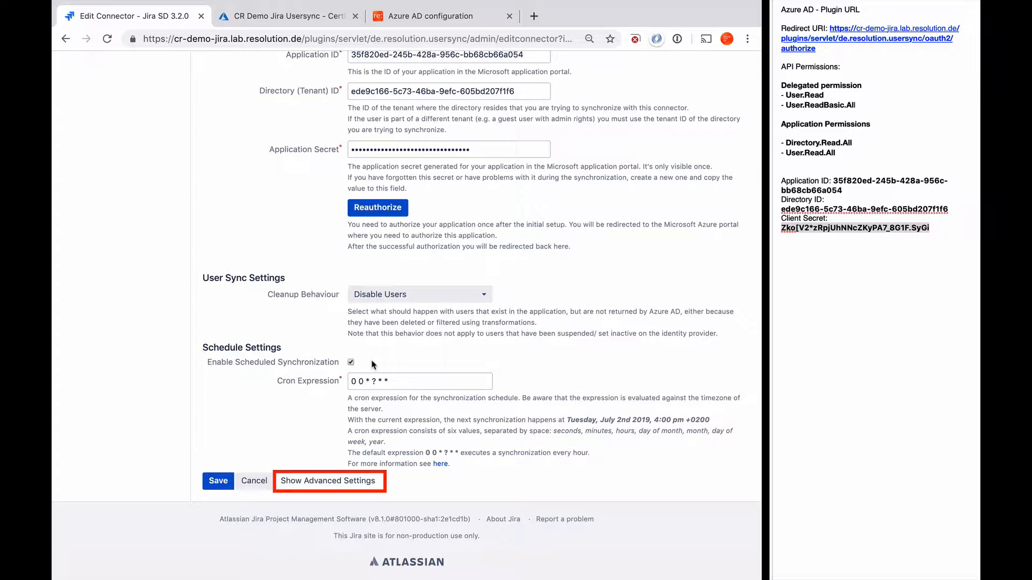
Step: Reveal the connector's advanced settings and review the attribute mappings and group management
click(321, 483)
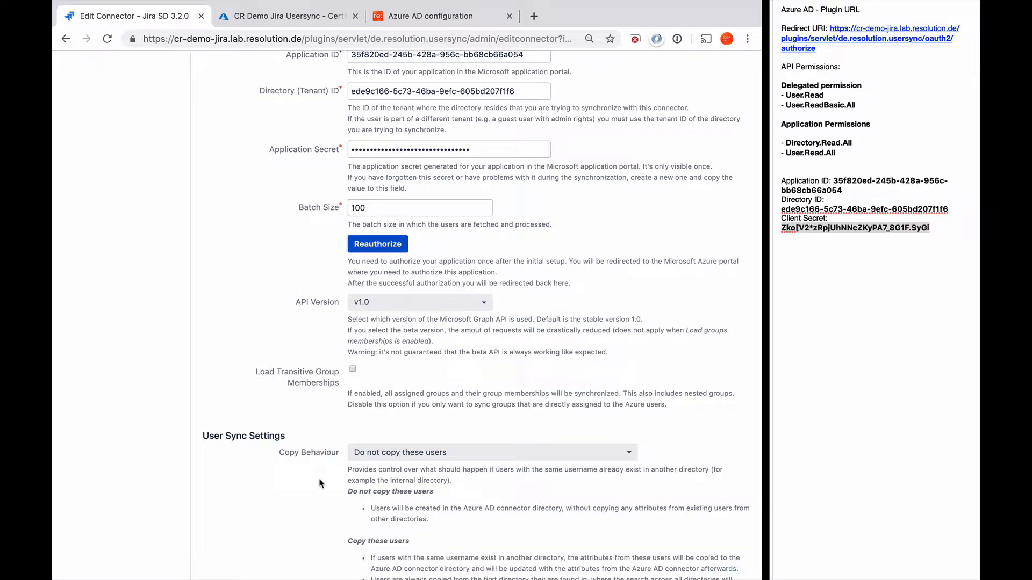
scroll(320, 483, down, 3)
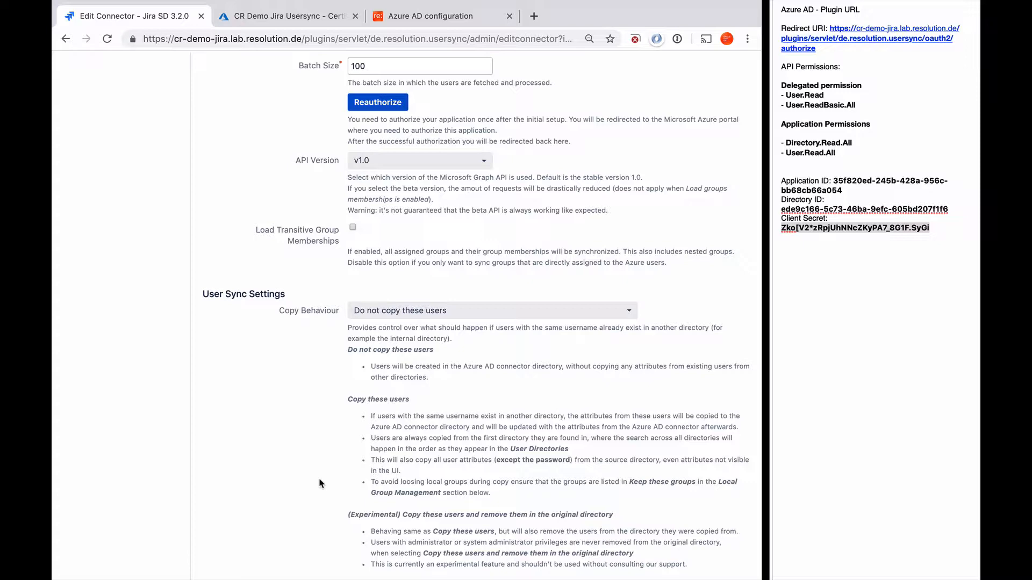
scroll(320, 482, down, 8)
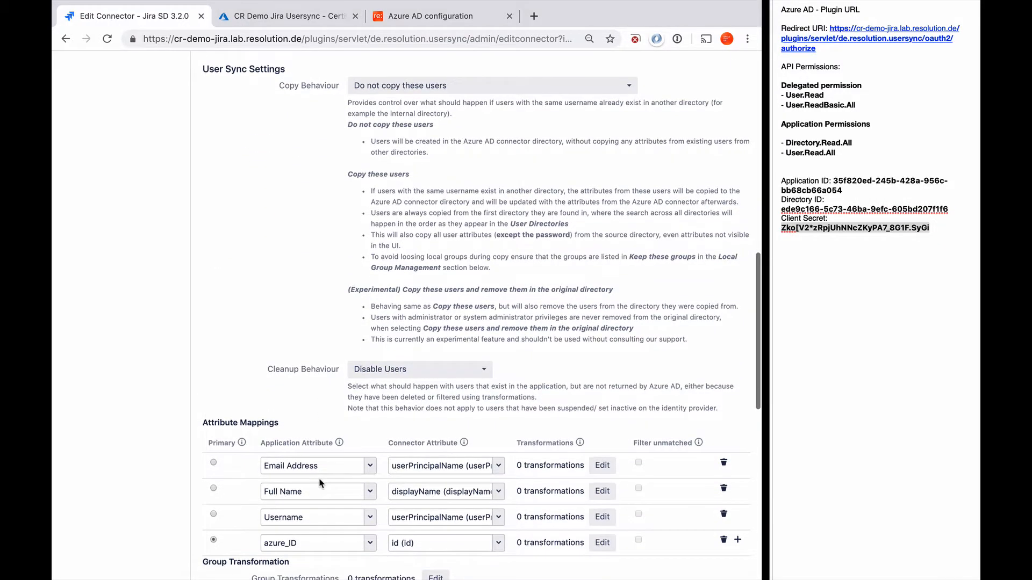
scroll(320, 482, down, 1)
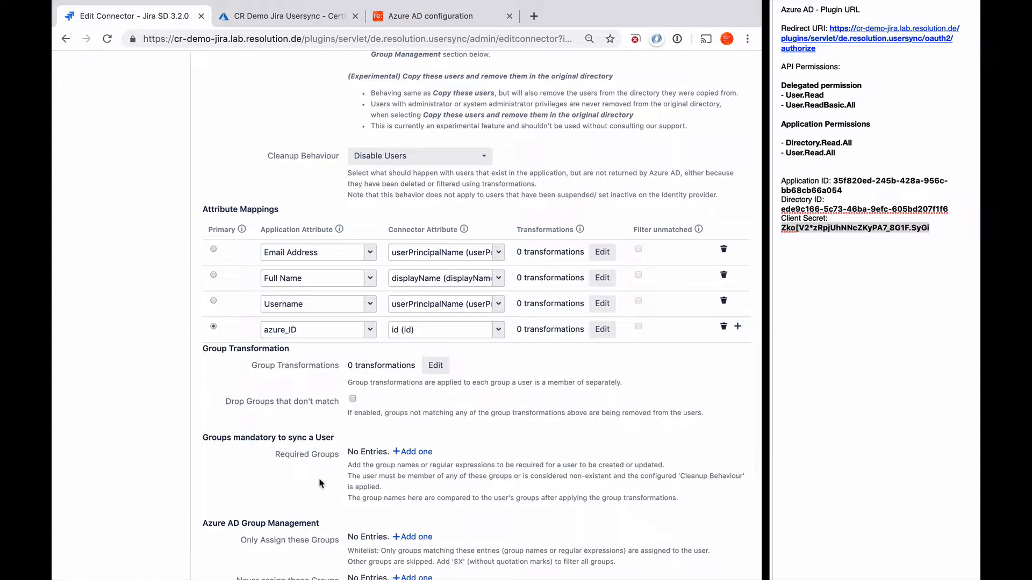
scroll(320, 482, down, 1)
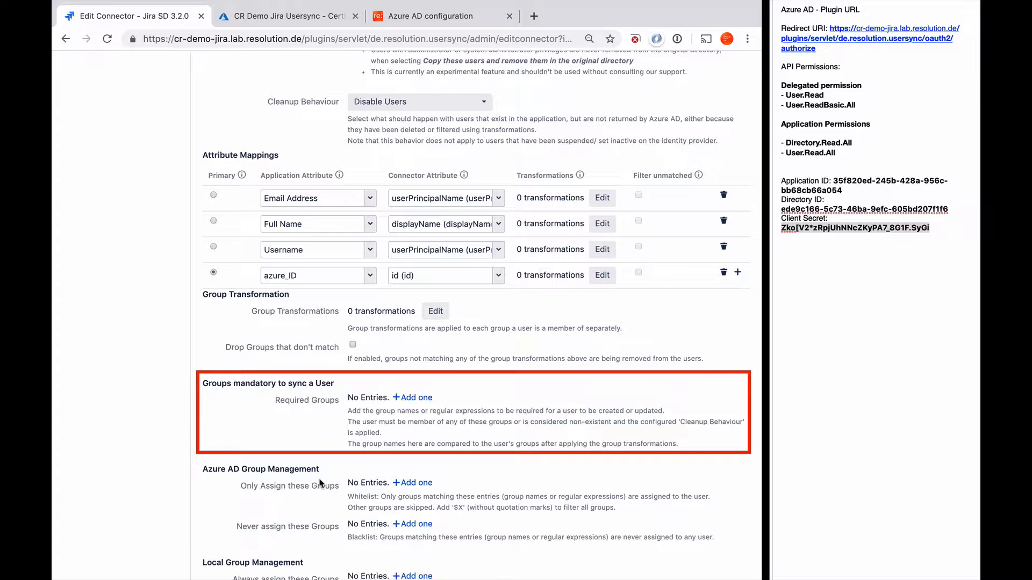
Step: Add a Required Groups row, then delete the empty entry so none remain
click(406, 398)
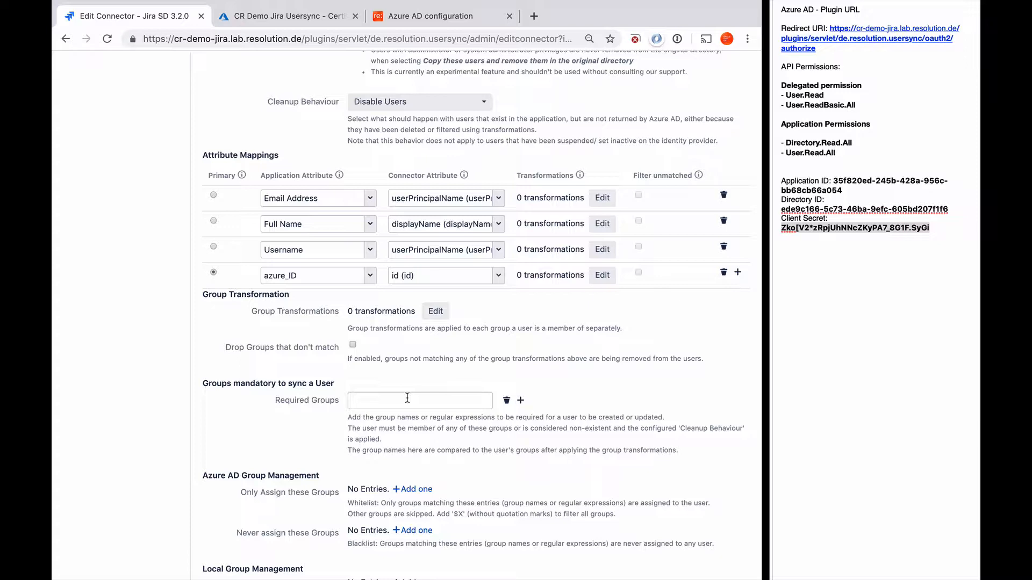
scroll(407, 397, down, 5)
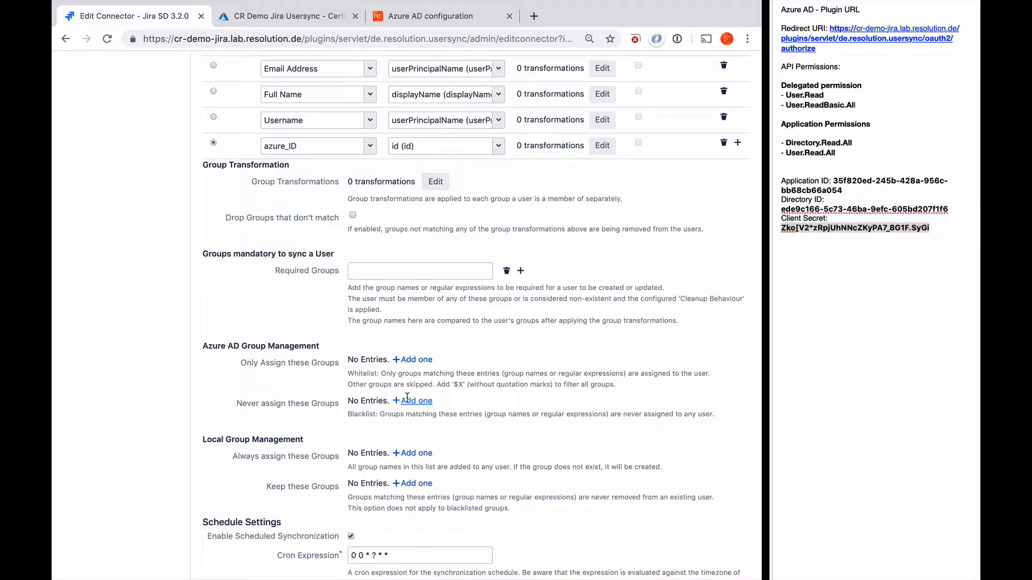
click(506, 271)
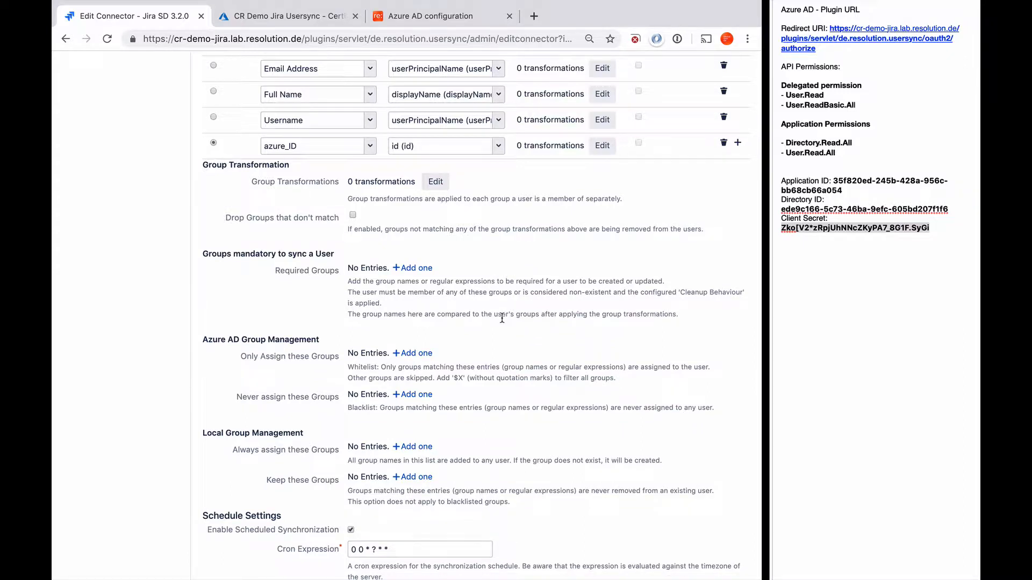
scroll(502, 318, down, 3)
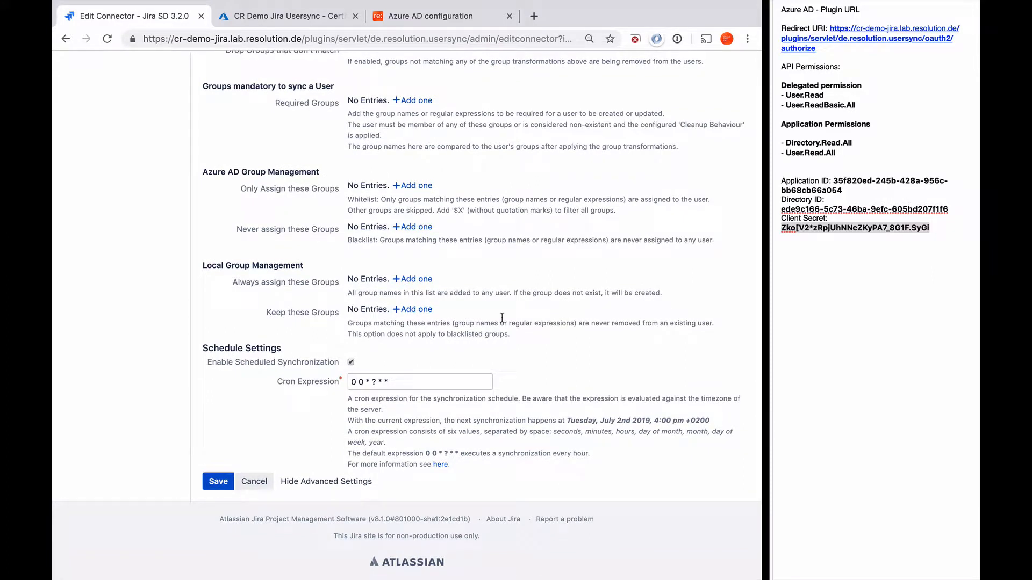
Step: Save the Azure connector and run its first sync, which adds 39 users
click(218, 482)
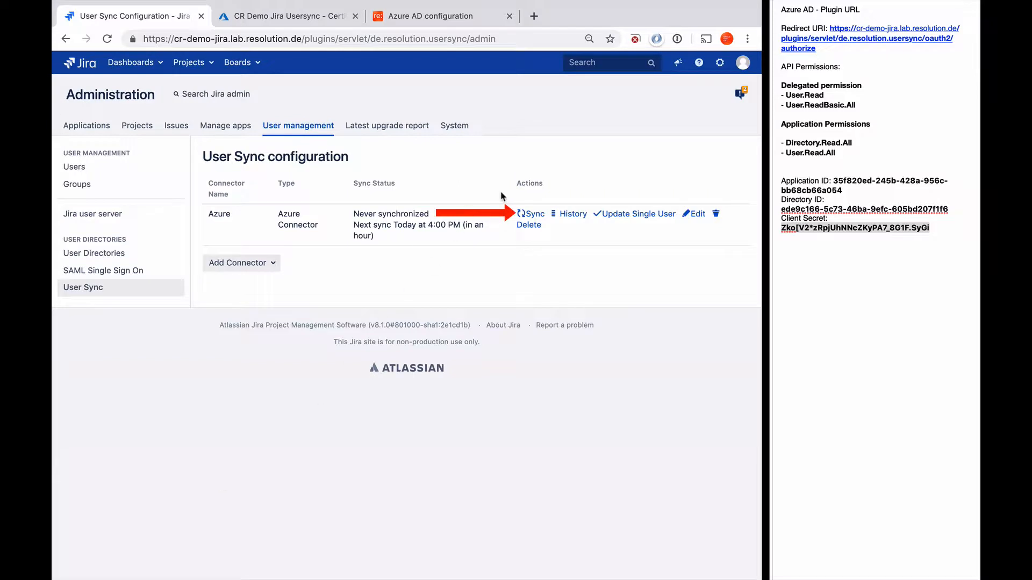
click(533, 215)
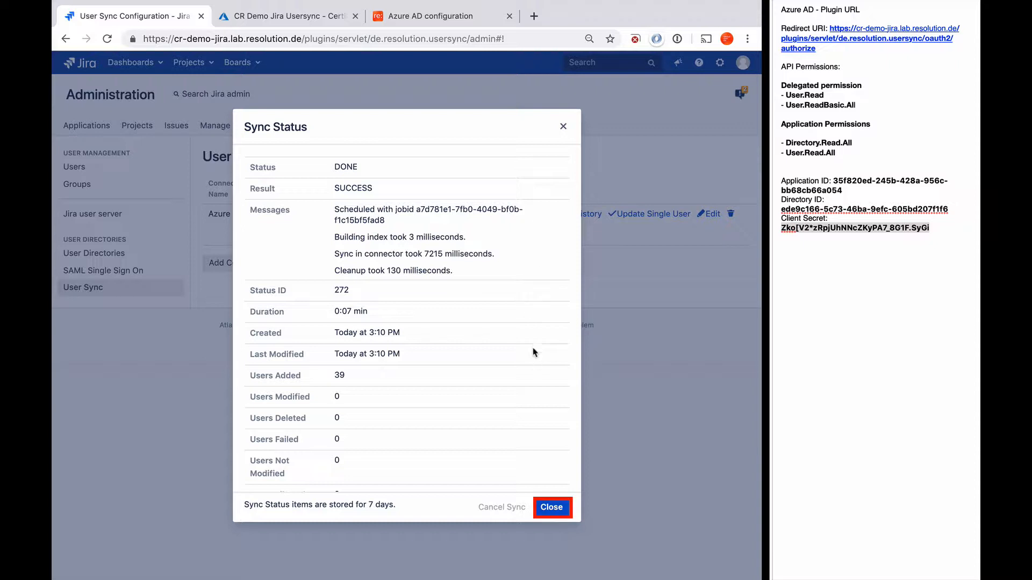
click(544, 506)
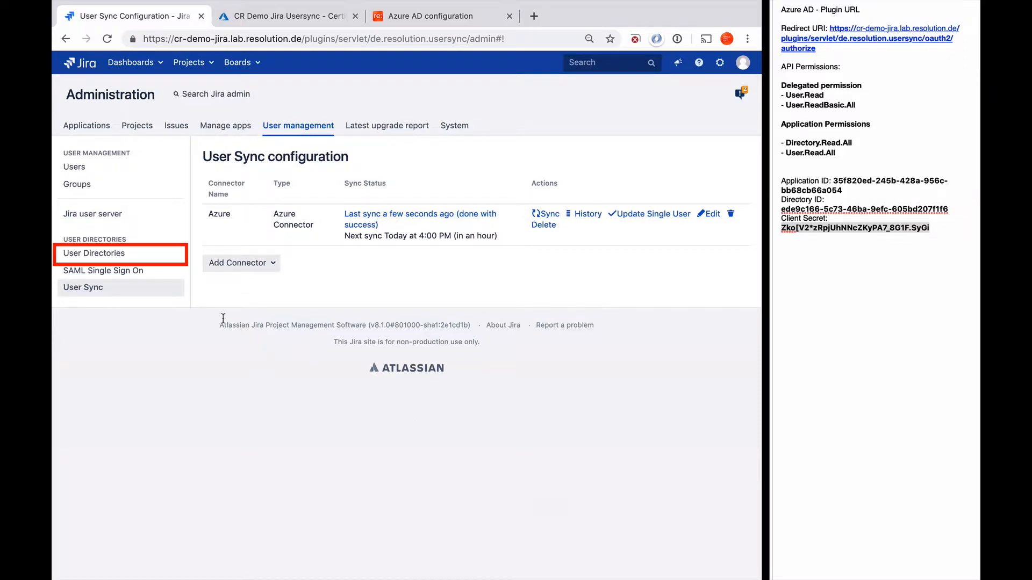
Step: Check User Directories, then browse the Users list of 41 accounts, including the Azure-synced ones
click(108, 258)
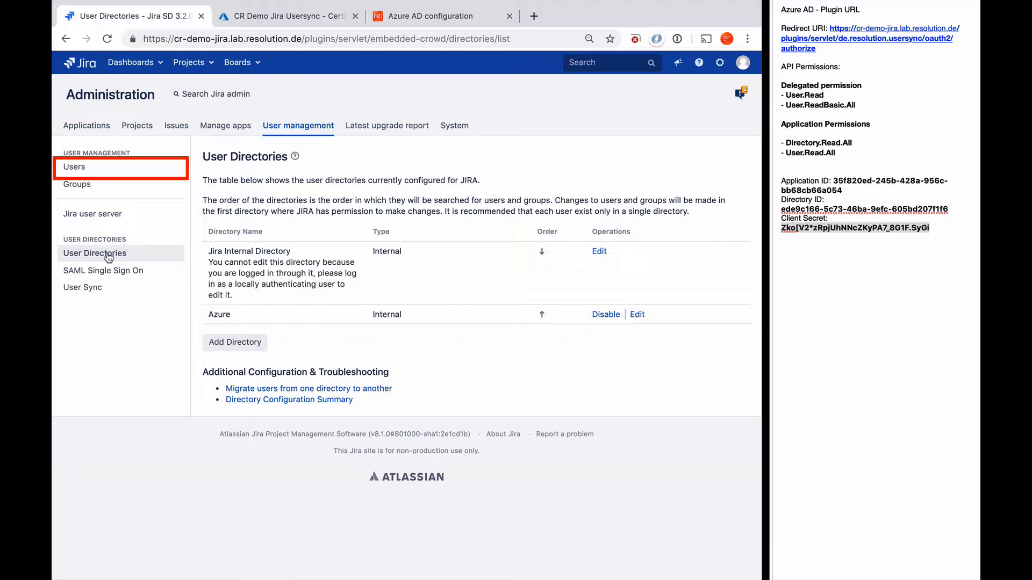
click(70, 169)
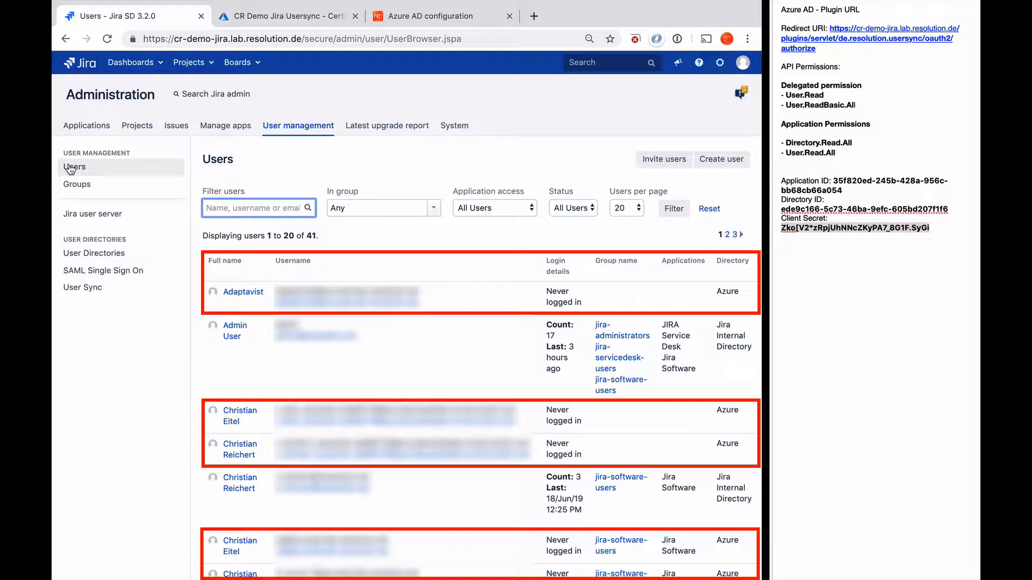
scroll(346, 339, down, 4)
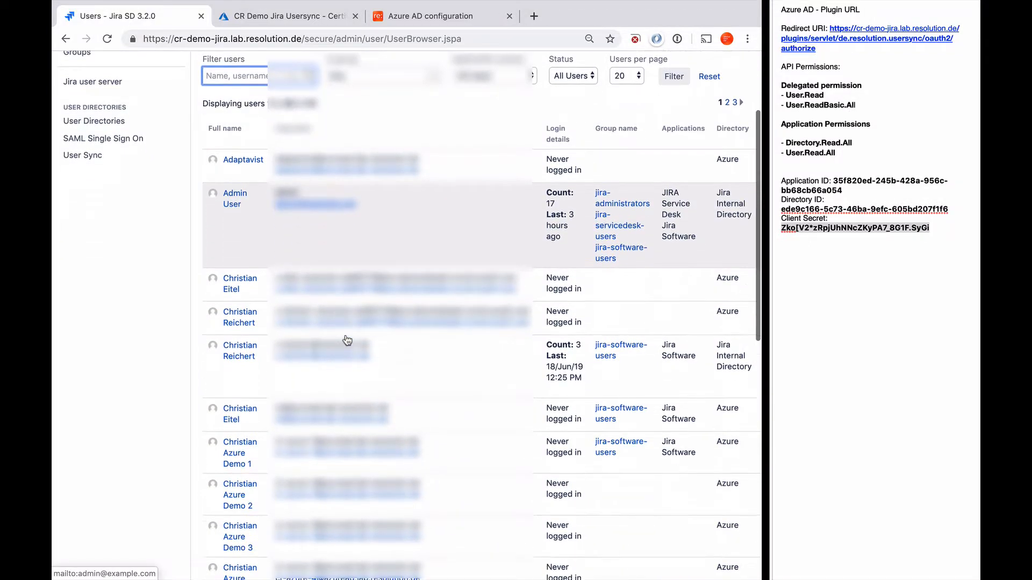
scroll(346, 339, down, 2)
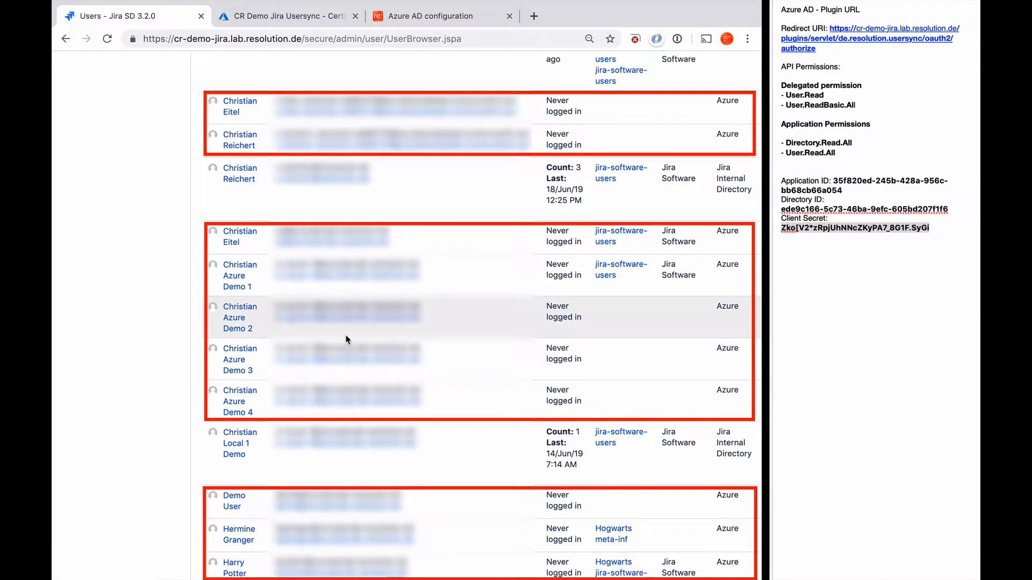
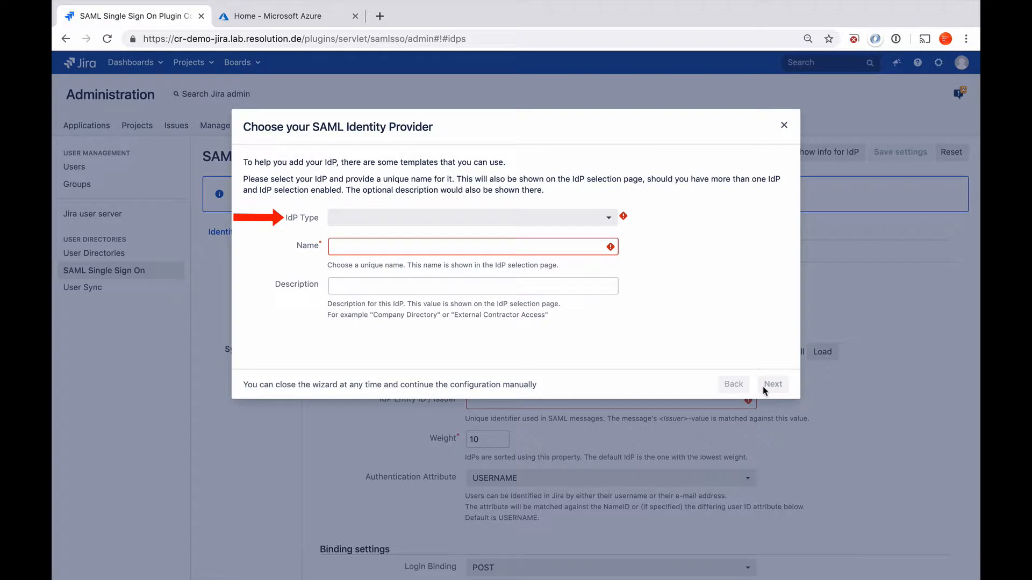
Step: Pick Azure AD as the IdP type, describe it as 'internal employees', and continue
click(609, 220)
scroll(546, 322, down, 5)
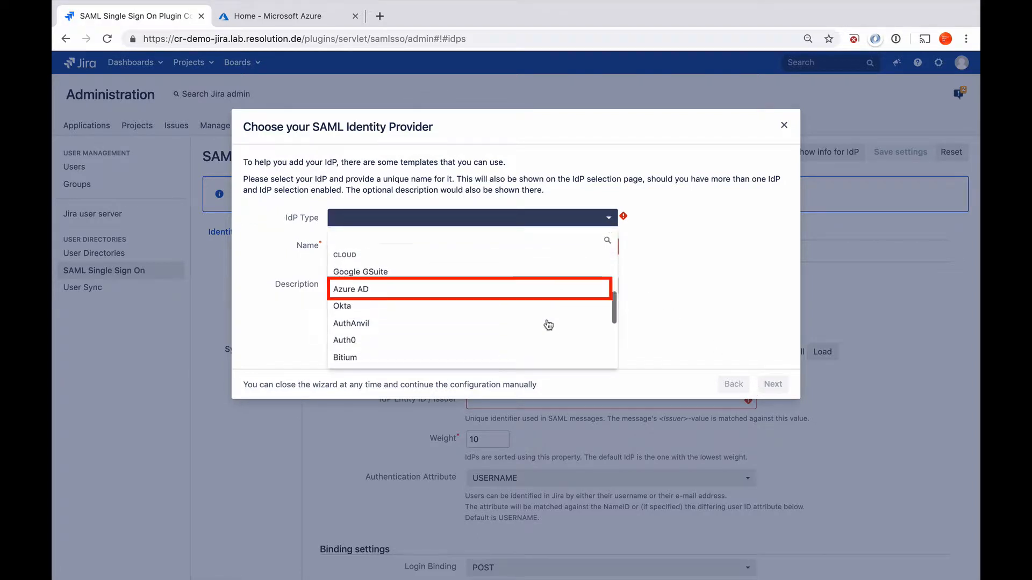
click(470, 293)
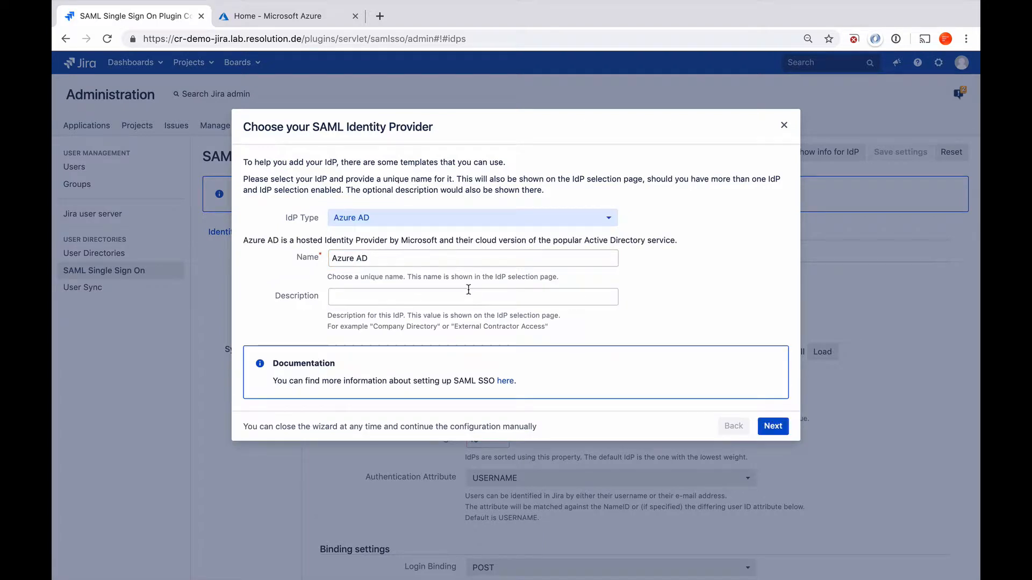
click(461, 297)
text(int)
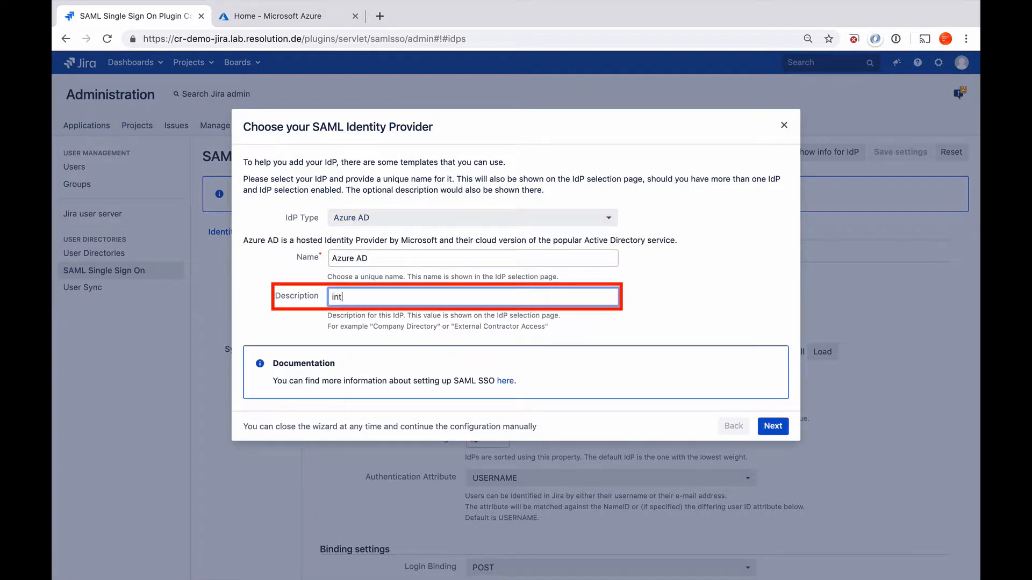
text(ernal employees)
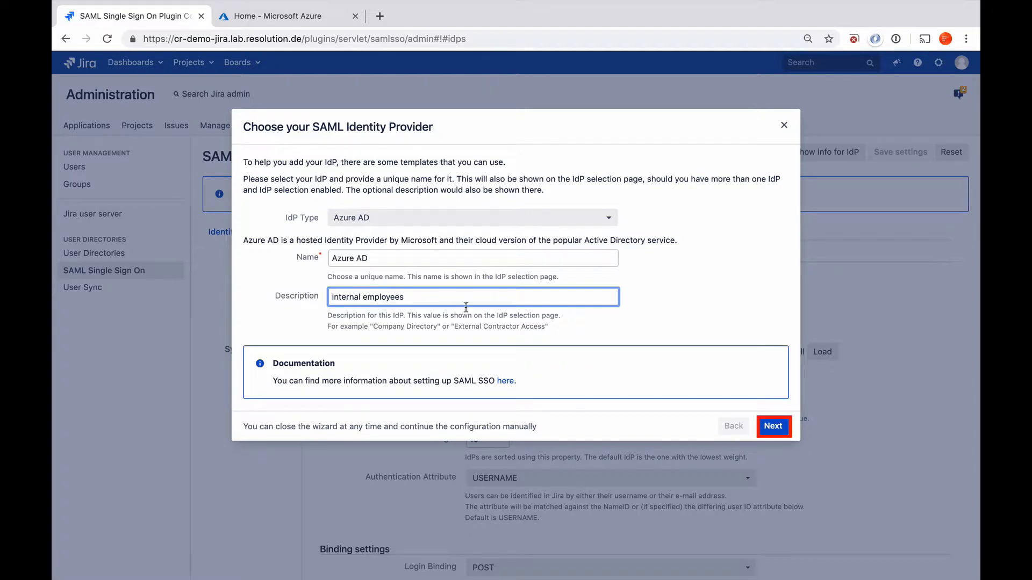
click(773, 426)
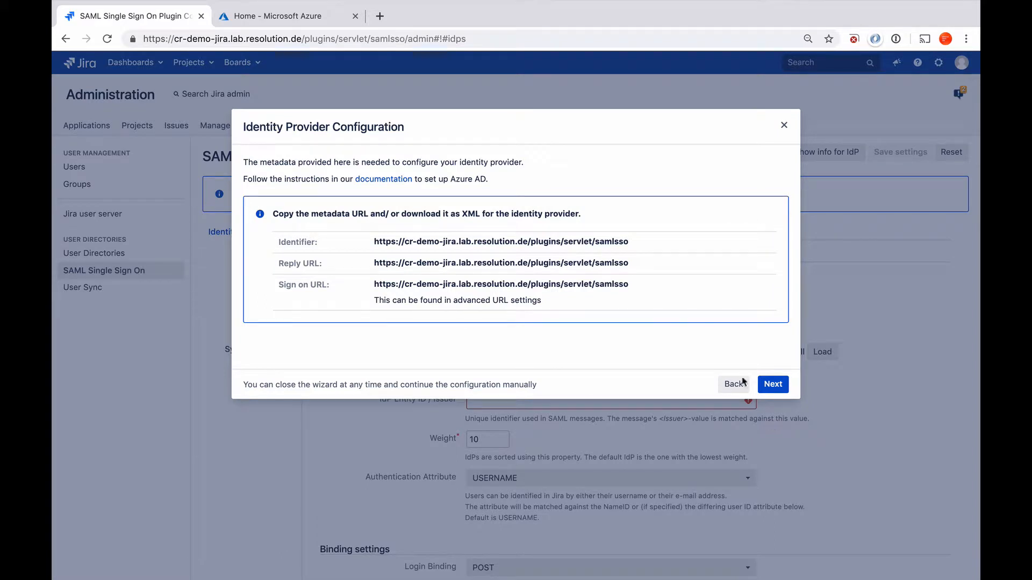
Step: Copy the Jira Identifier URL, then switch to the 'Home - Microsoft Azure' tab
drag(634, 245, 375, 240)
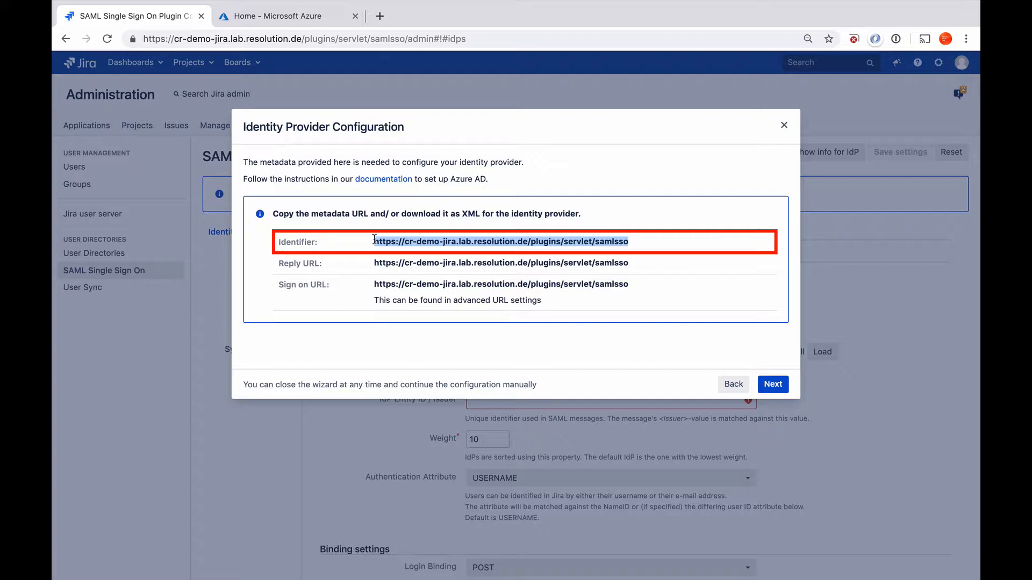
click(259, 16)
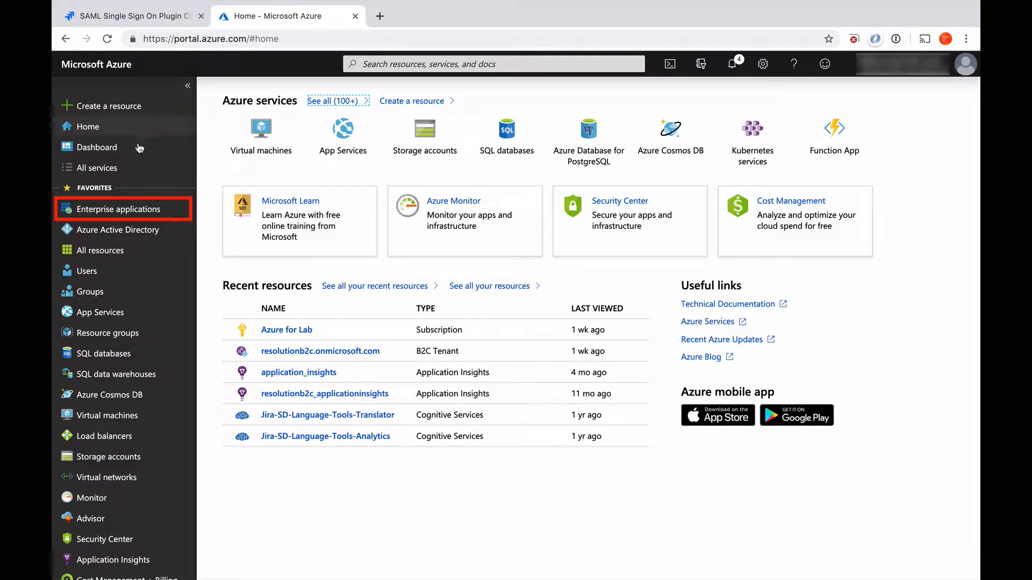
Step: Find 'SAML SSO for Jira' by searching 'resolution' in the Azure gallery and add it as 'CR Demo Jira'
click(114, 208)
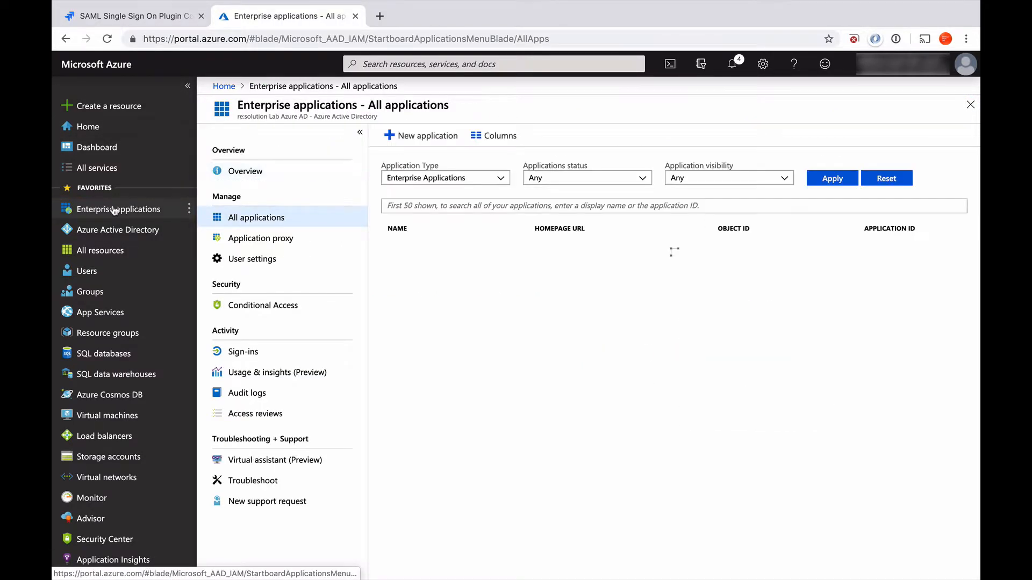
click(417, 138)
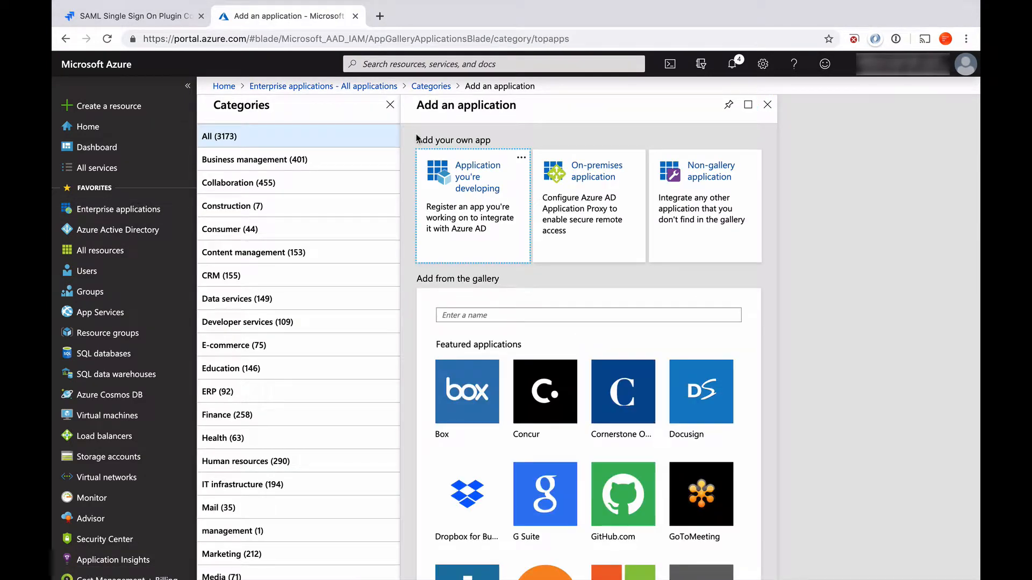
click(469, 316)
text(r)
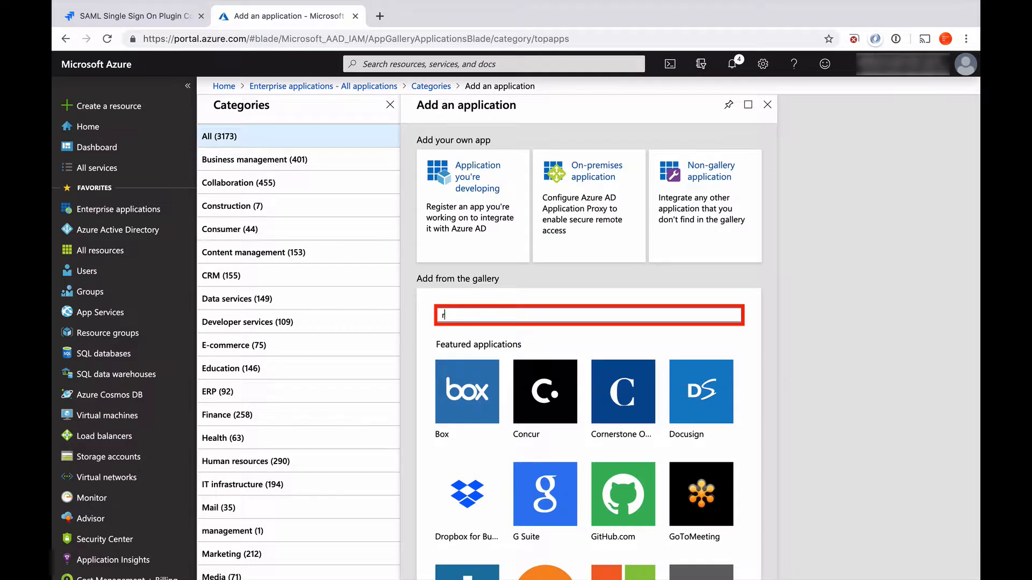
text(esolution)
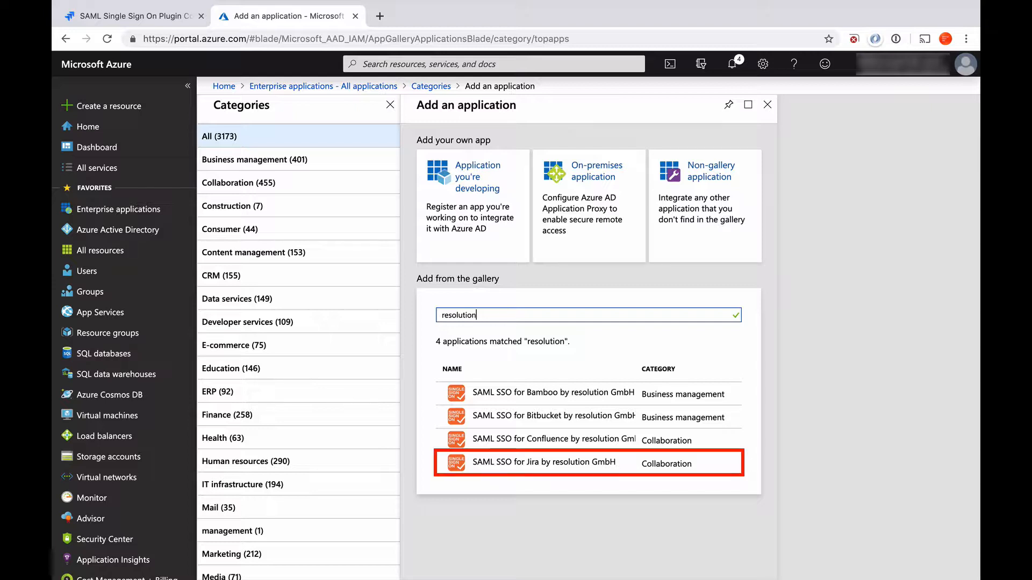
click(576, 466)
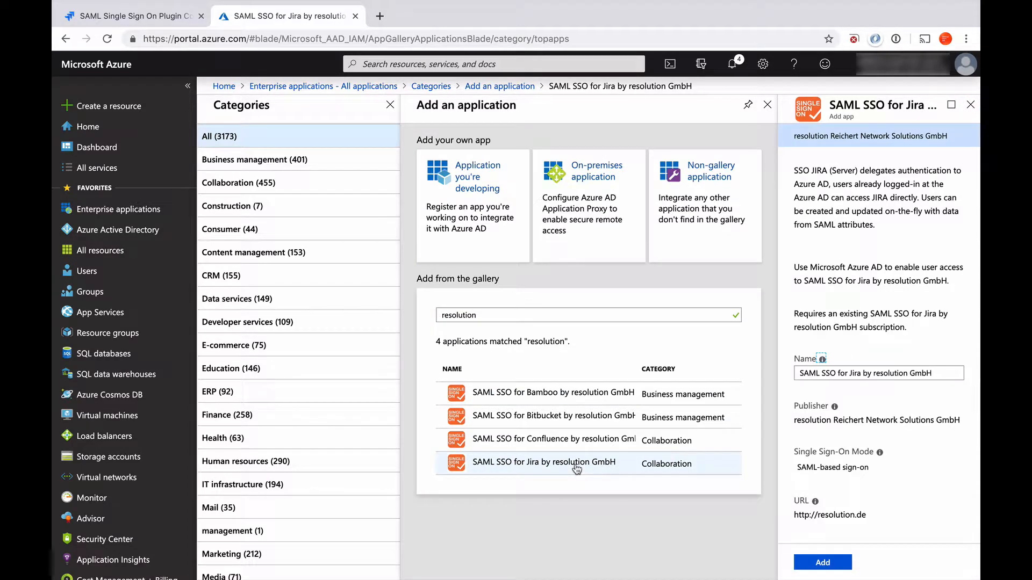
triple_click(936, 373)
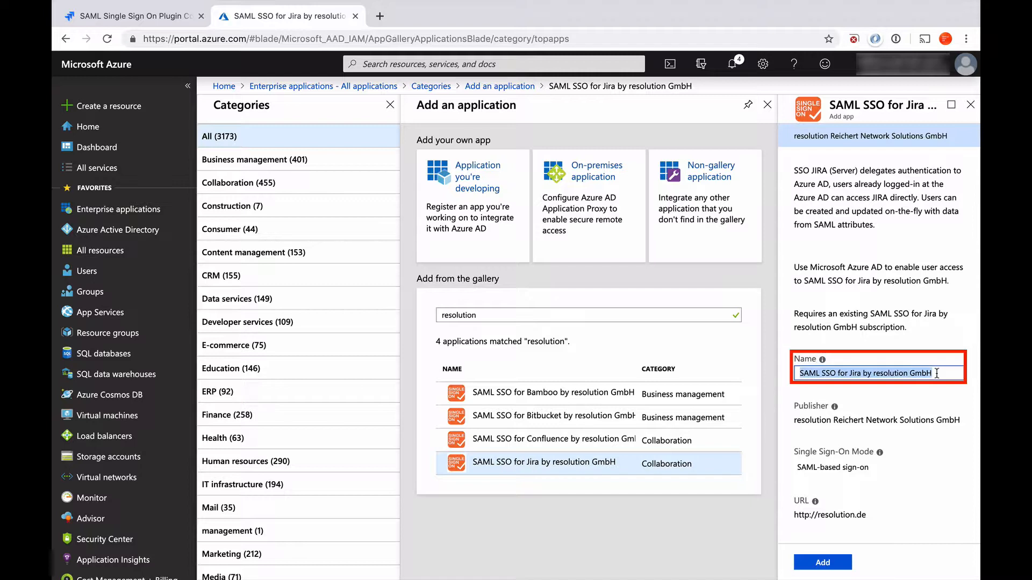
text(CR)
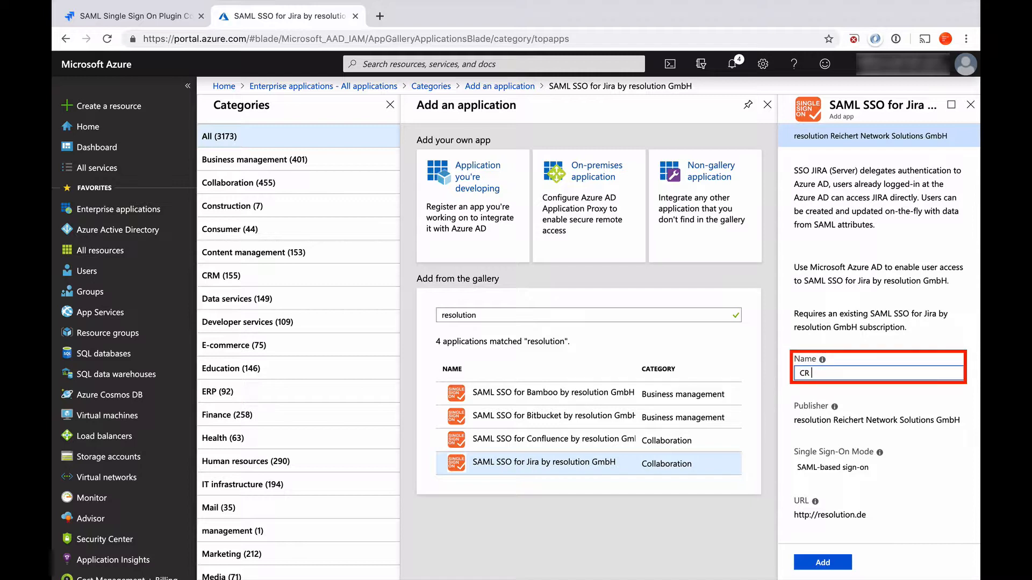
text( Demo Jira)
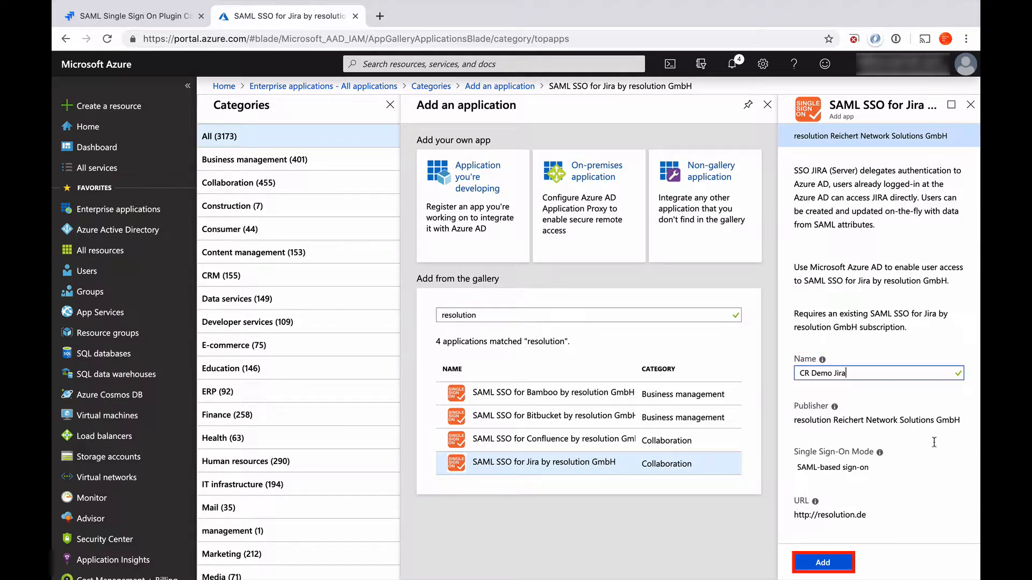
click(831, 566)
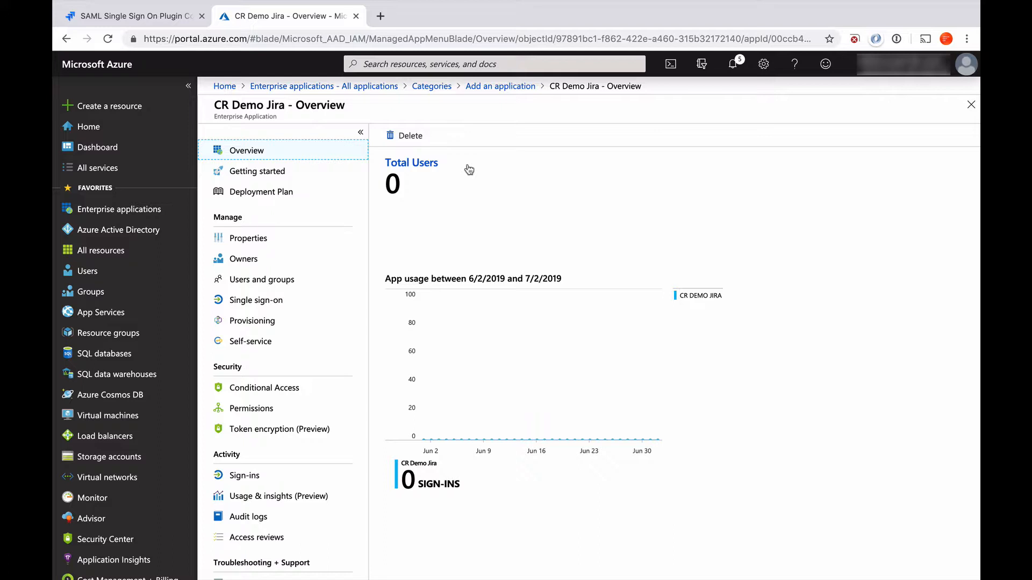
Step: Choose SAML as CR Demo Jira's single sign-on method
click(281, 305)
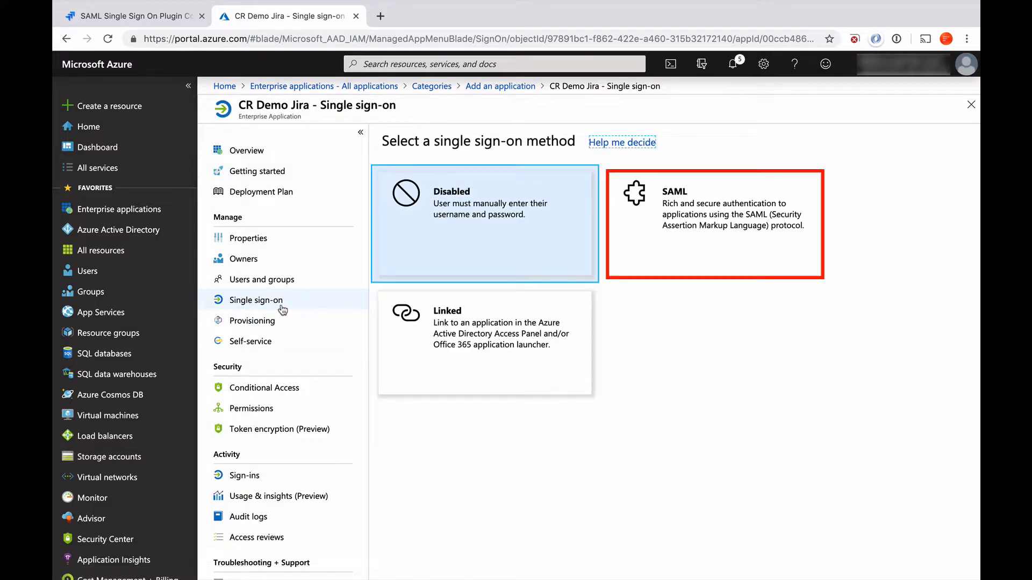
click(680, 191)
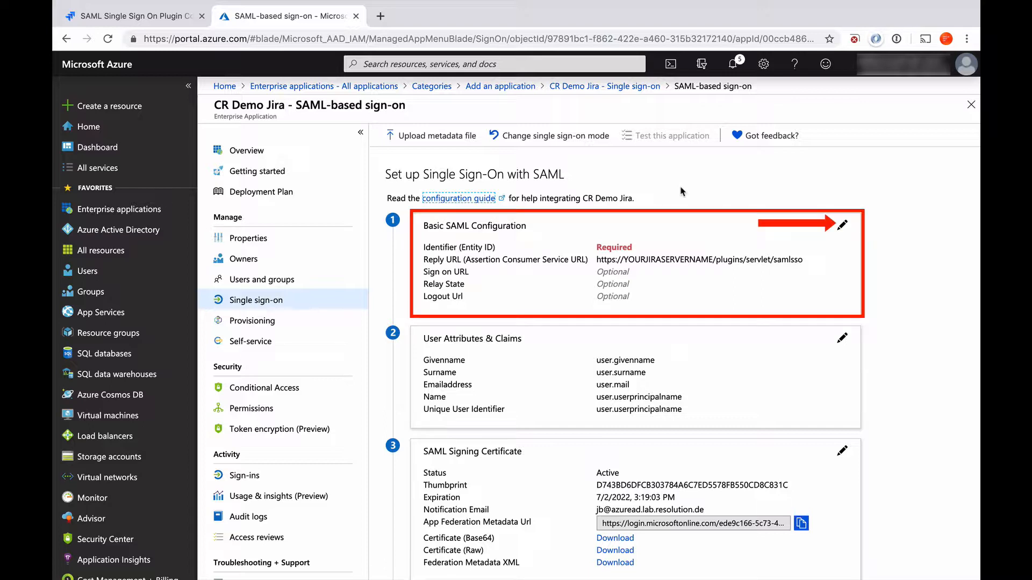
Step: Replace the placeholder Identifier with the copied Jira Identifier URL
click(841, 227)
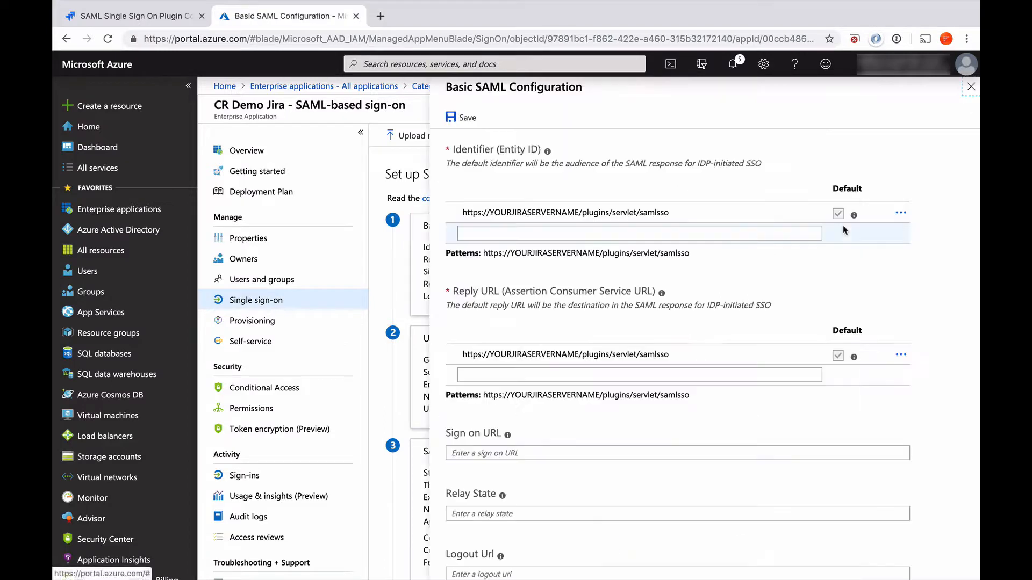
double_click(666, 210)
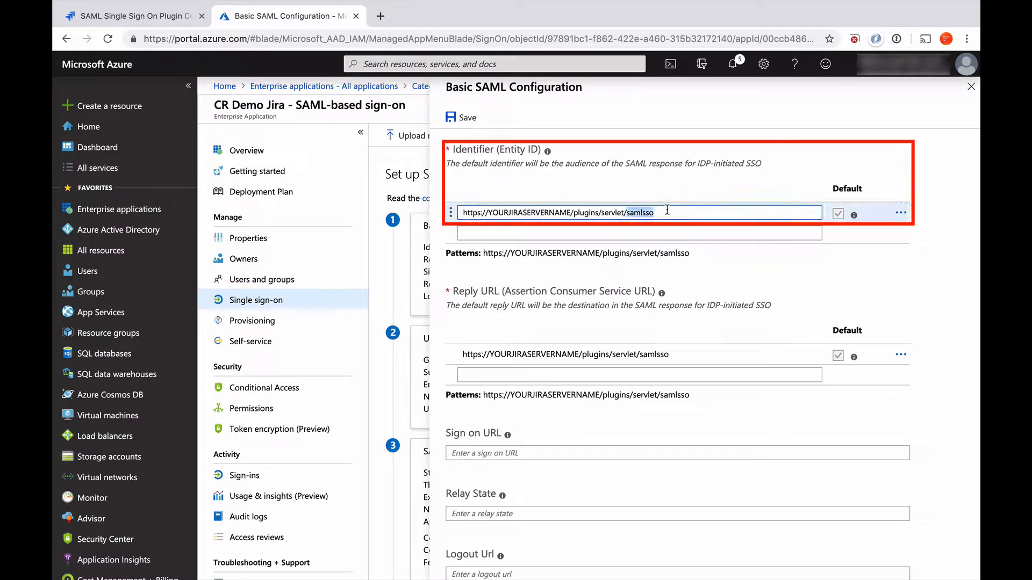
triple_click(667, 210)
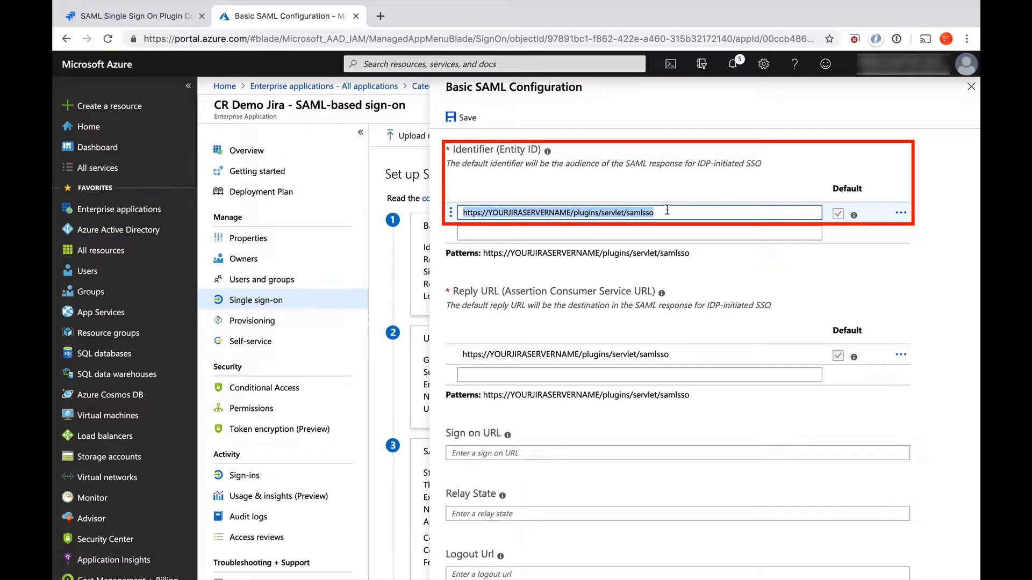
text(https://cr-demo-jira.lab.resolution.de/plugins/servlet/samlsso)
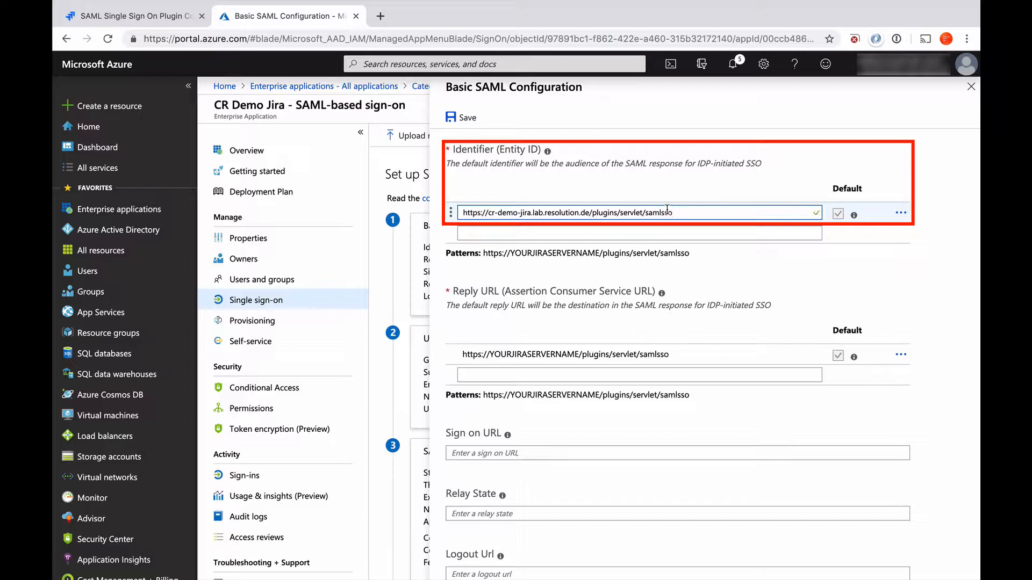
Step: Set Reply URL and Sign on URL to the Jira samlsso URL, then save and close the panel
click(668, 355)
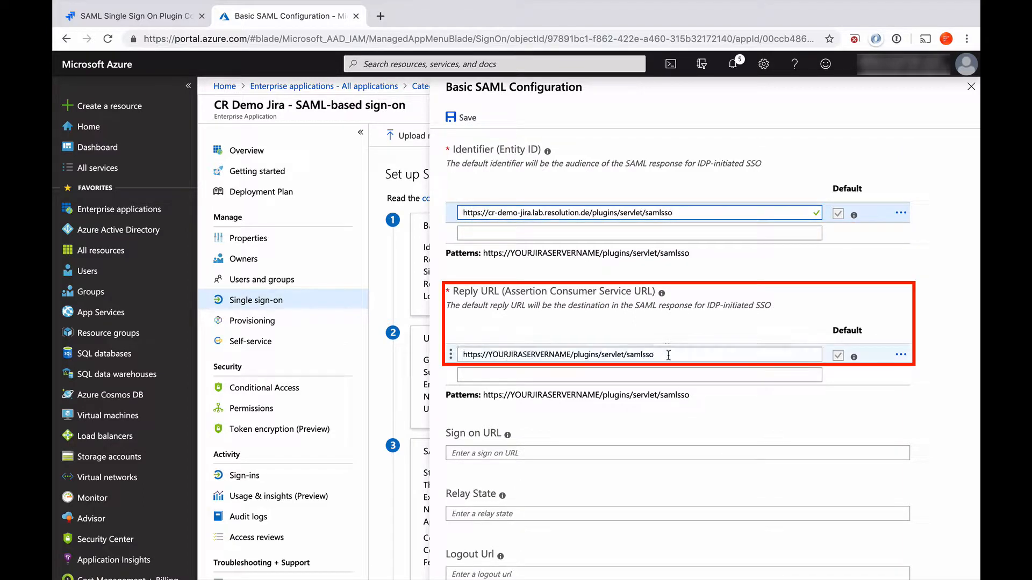
double_click(669, 355)
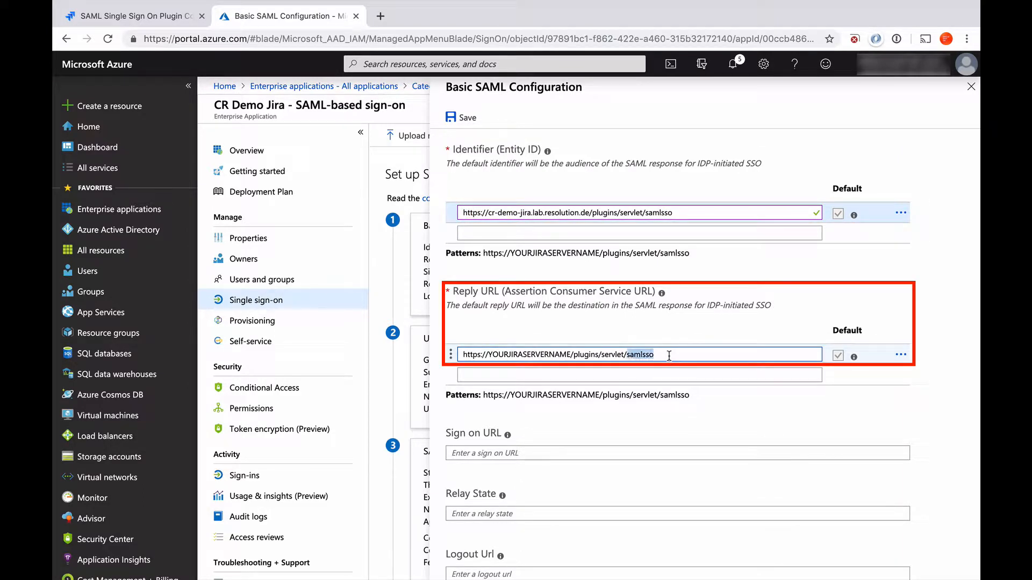
triple_click(668, 355)
text(https://cr-demo-jira.lab.resolution.de/plugins/servlet/samlsso)
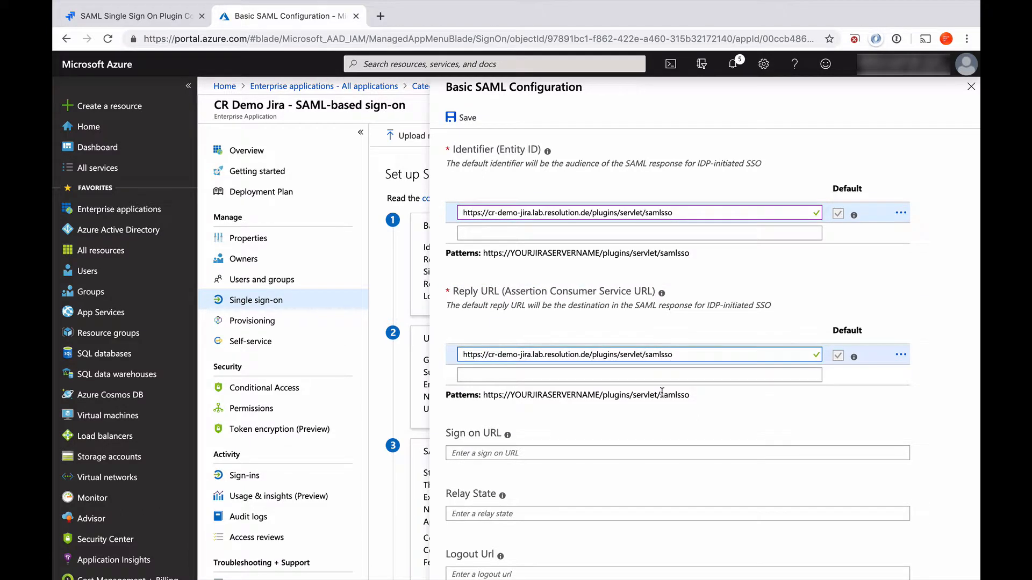
click(573, 452)
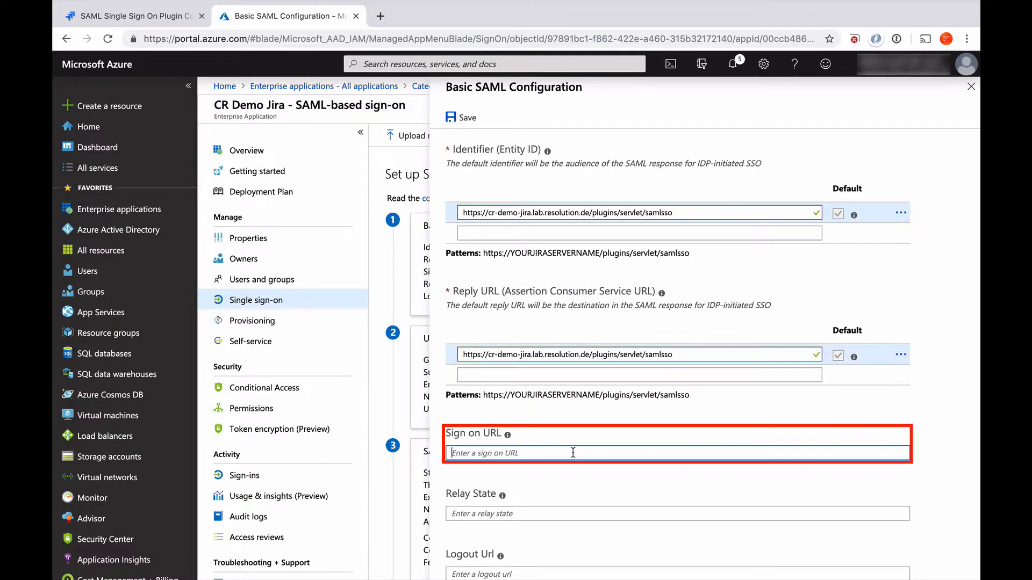
text(https://cr-demo-jira.lab.resolution.de/plugins/servlet/samlsso)
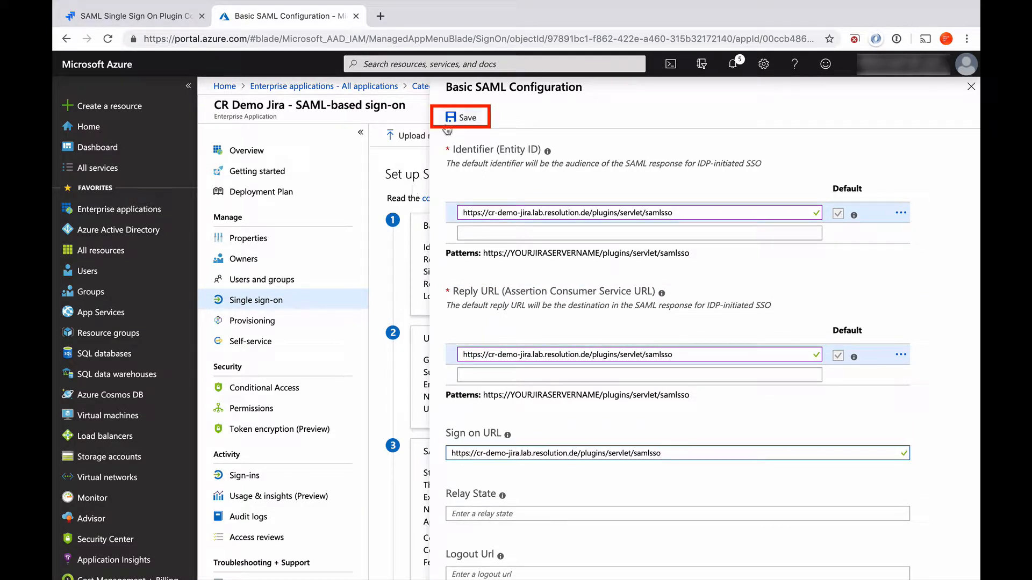
click(458, 122)
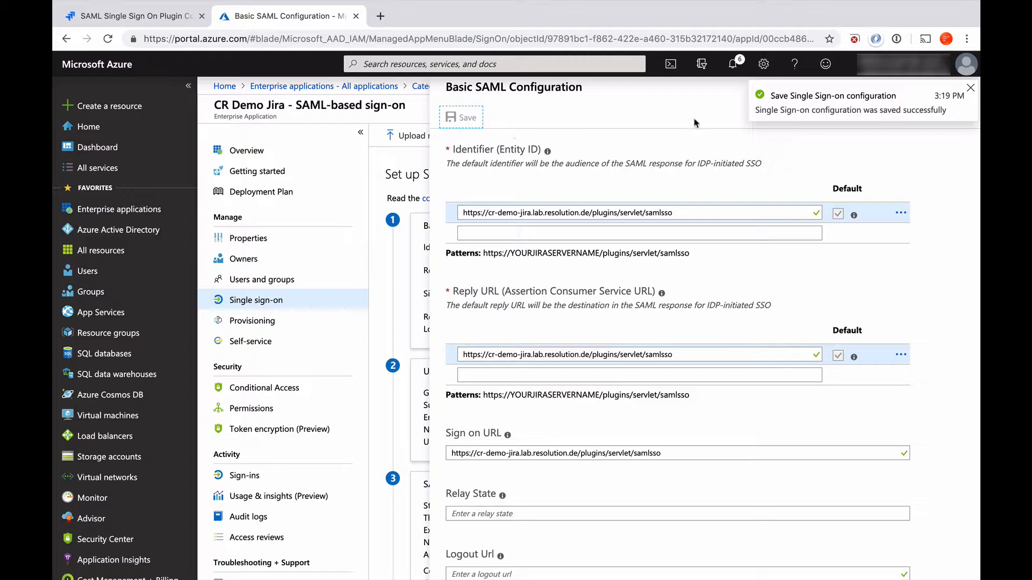
click(970, 89)
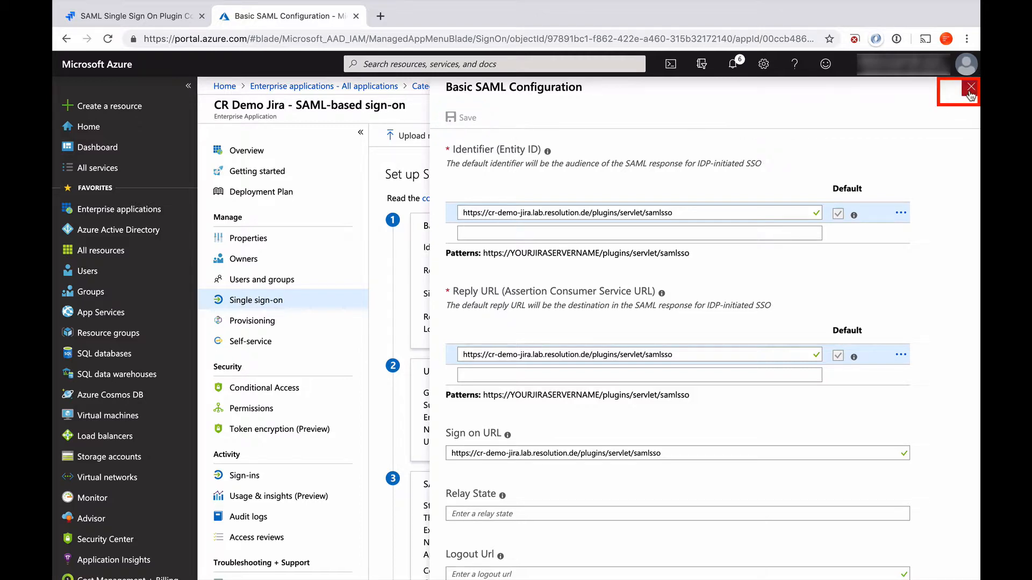
click(969, 89)
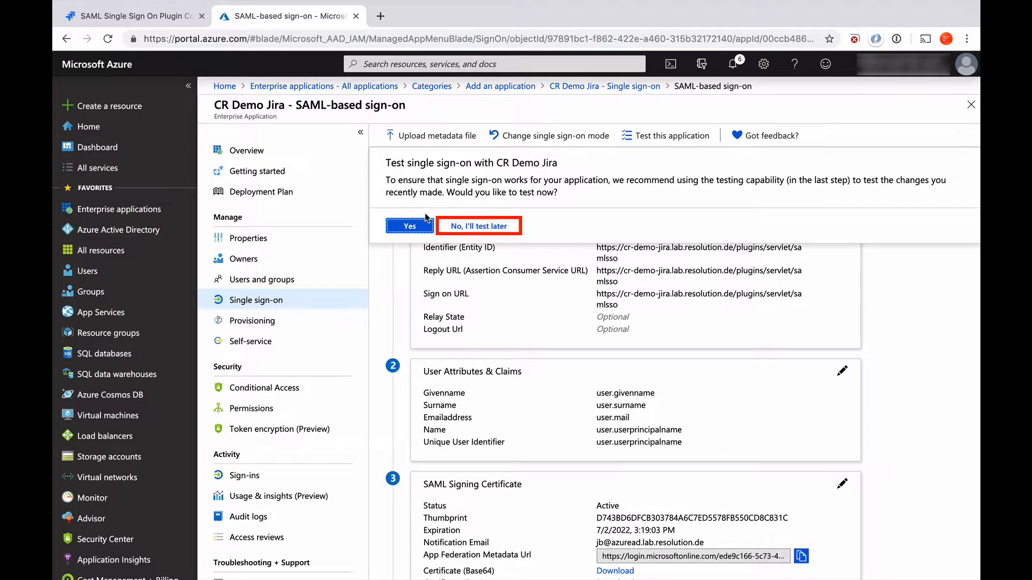
Step: Choose 'No, I'll test later' and copy the App Federation Metadata Url
click(470, 227)
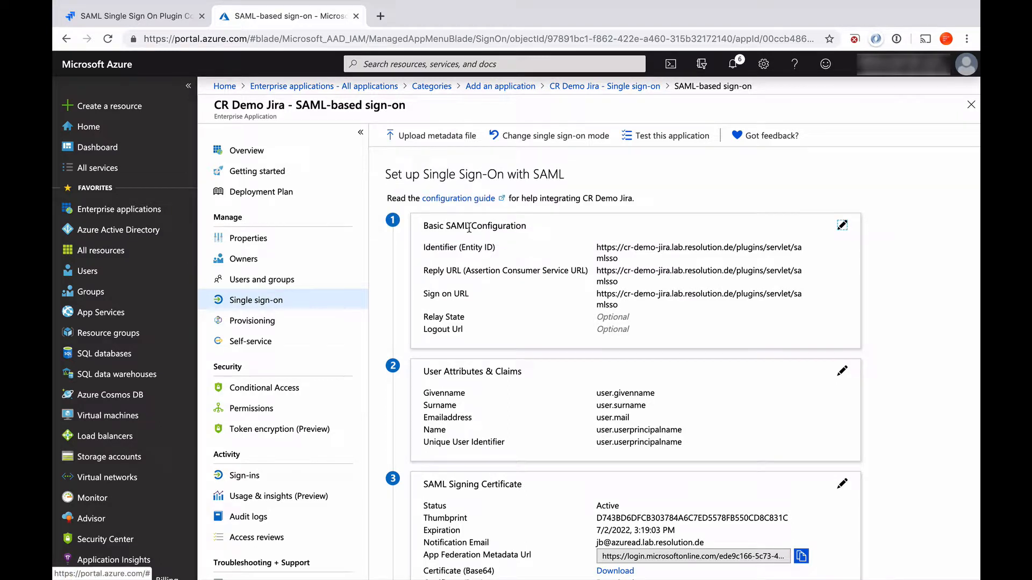
scroll(512, 314, down, 1)
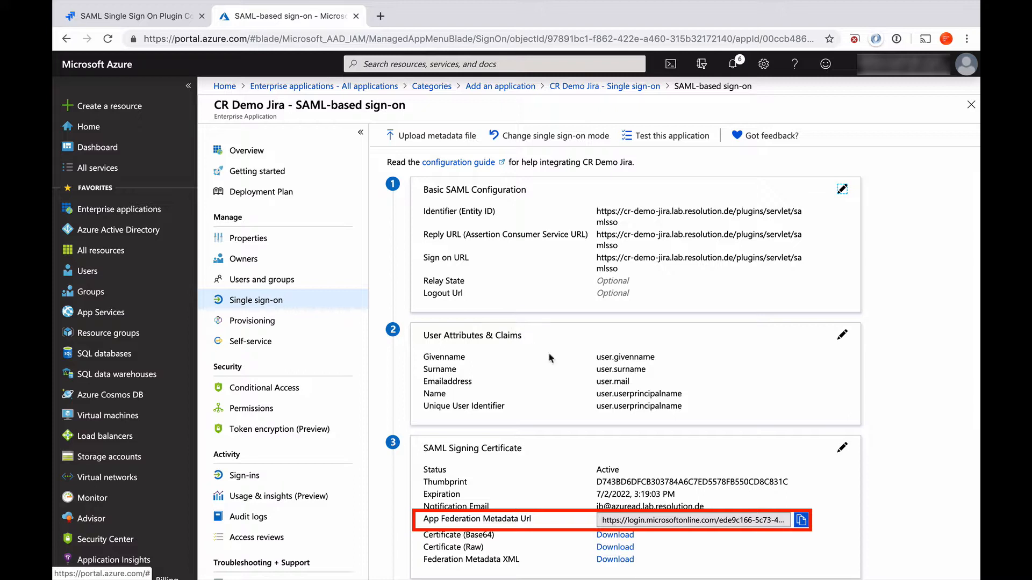
click(801, 520)
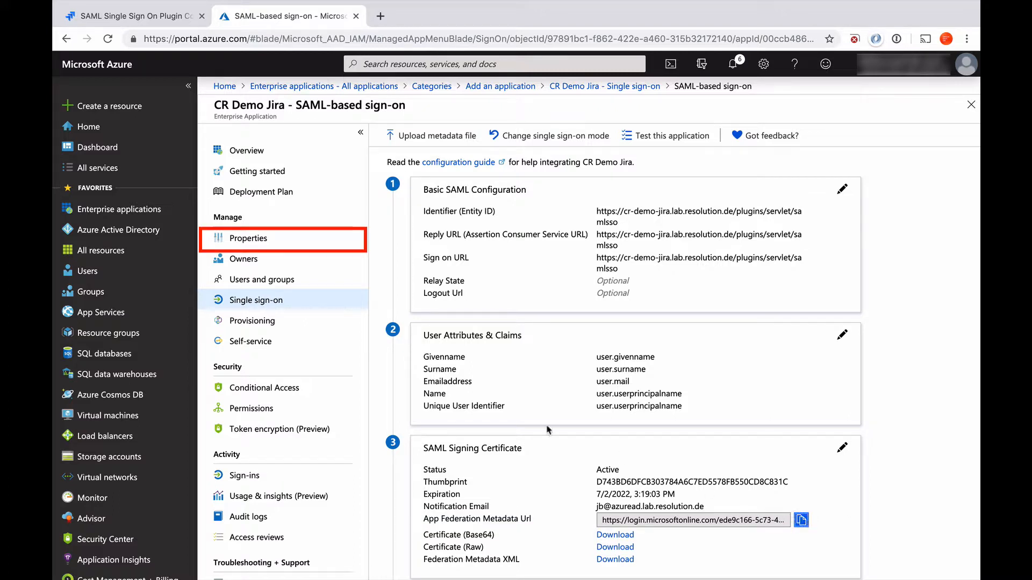
Step: Set 'User assignment required?' to No in CR Demo Jira's Properties and save
click(245, 241)
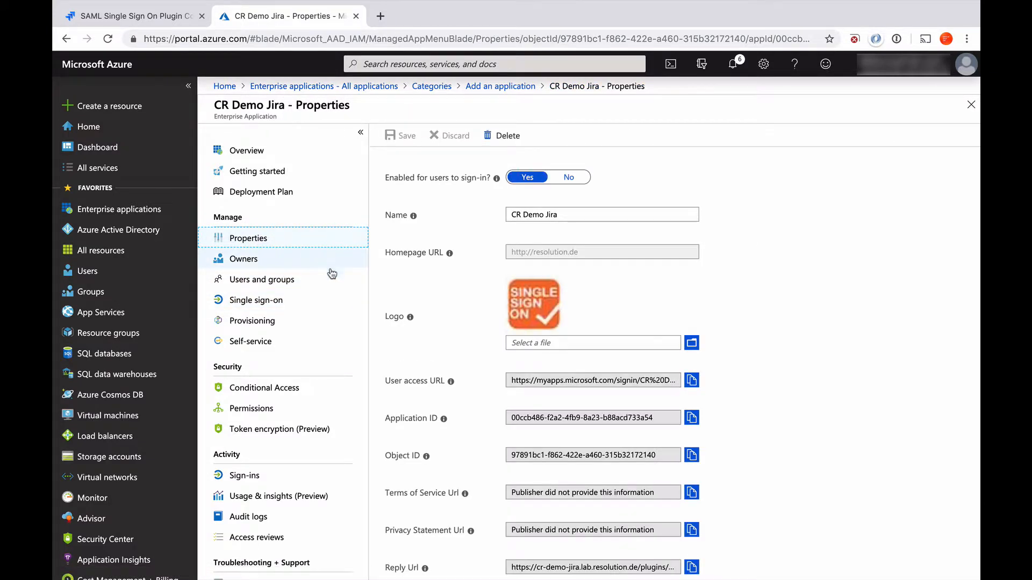
scroll(461, 373, down, 3)
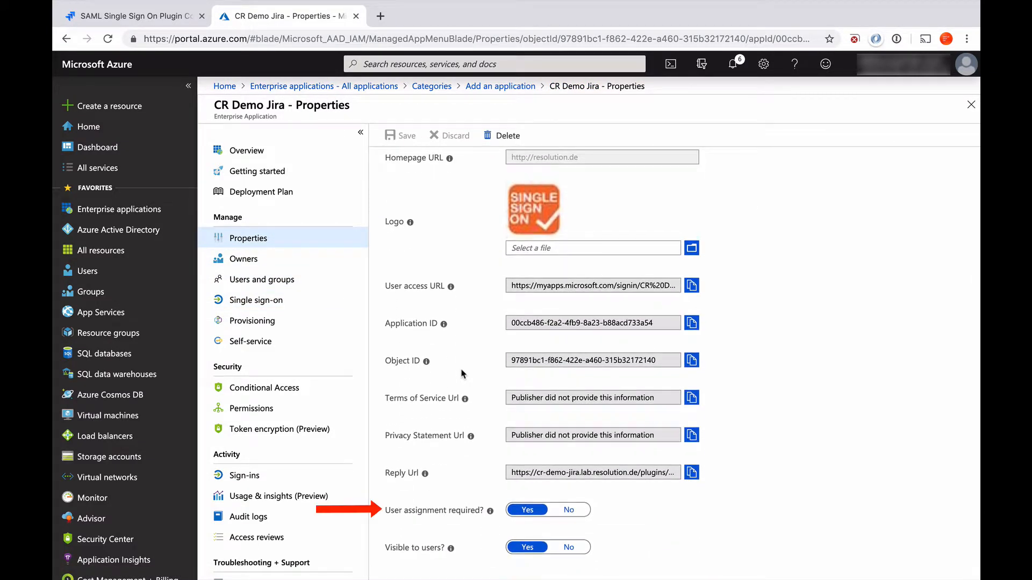
click(572, 510)
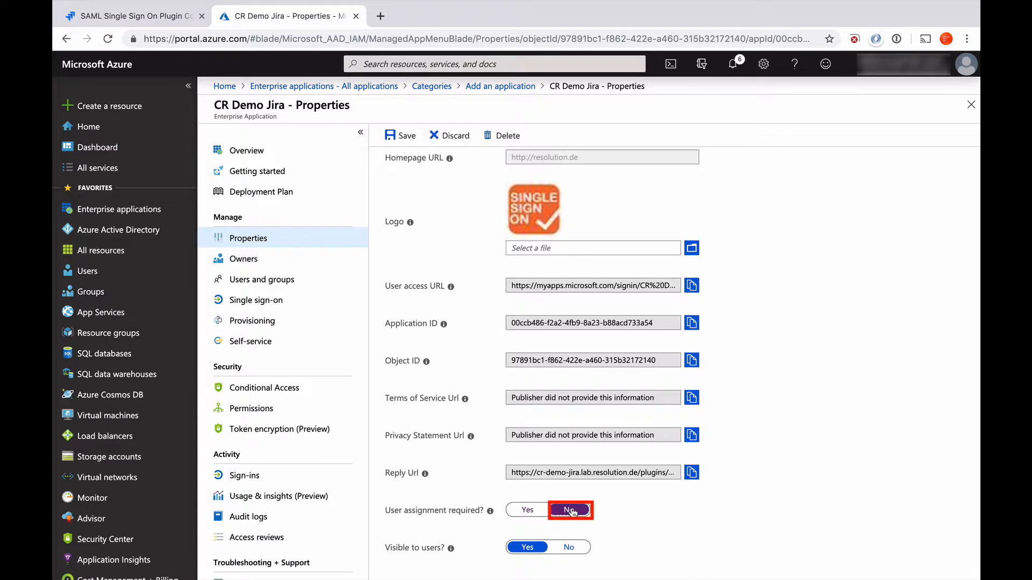
click(398, 136)
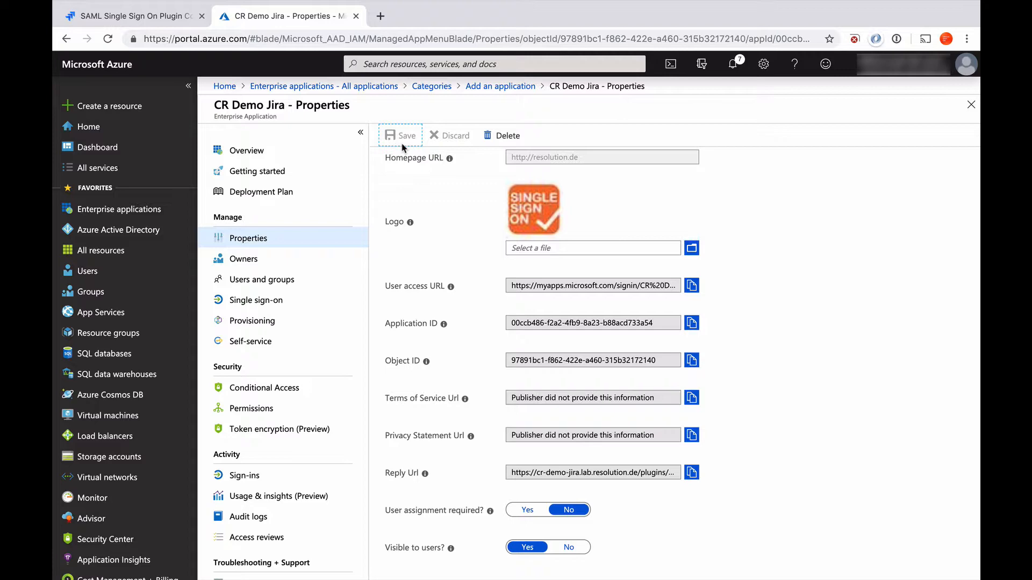
Step: Import the Azure metadata URL in Jira's wizard and advance to the User ID Attribute step
click(93, 18)
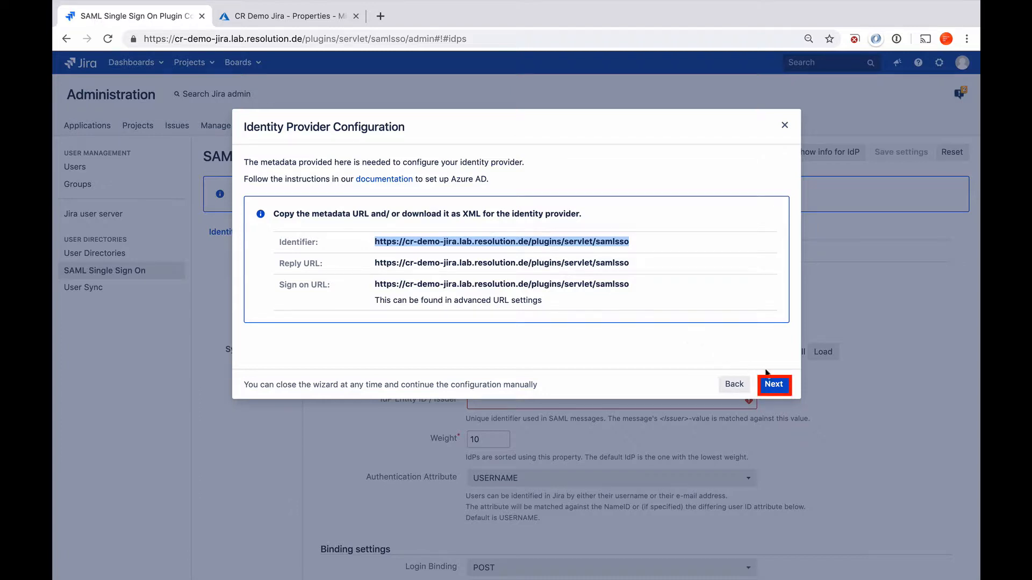
click(774, 384)
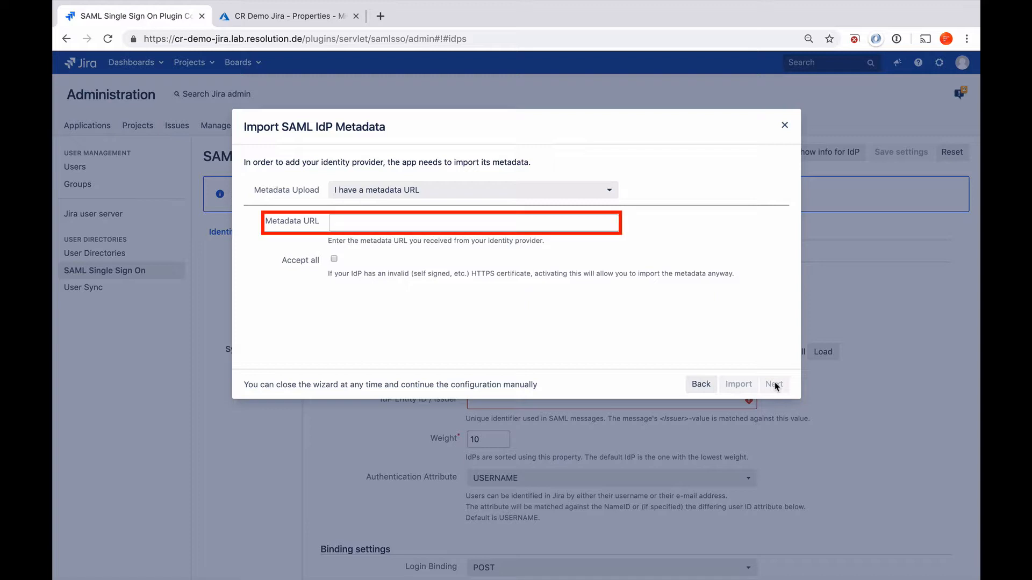
click(571, 223)
key(ctrl+v)
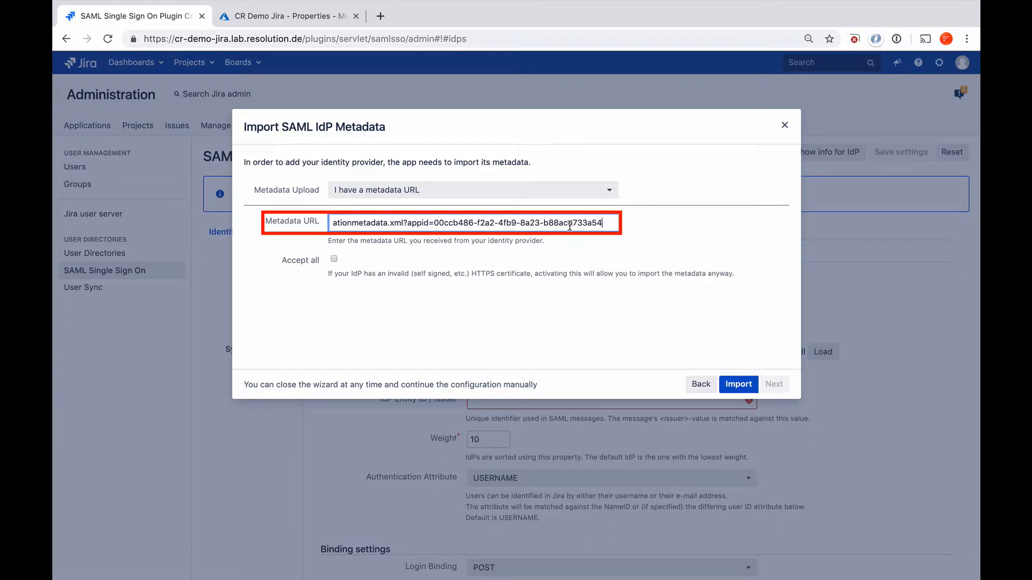
click(738, 384)
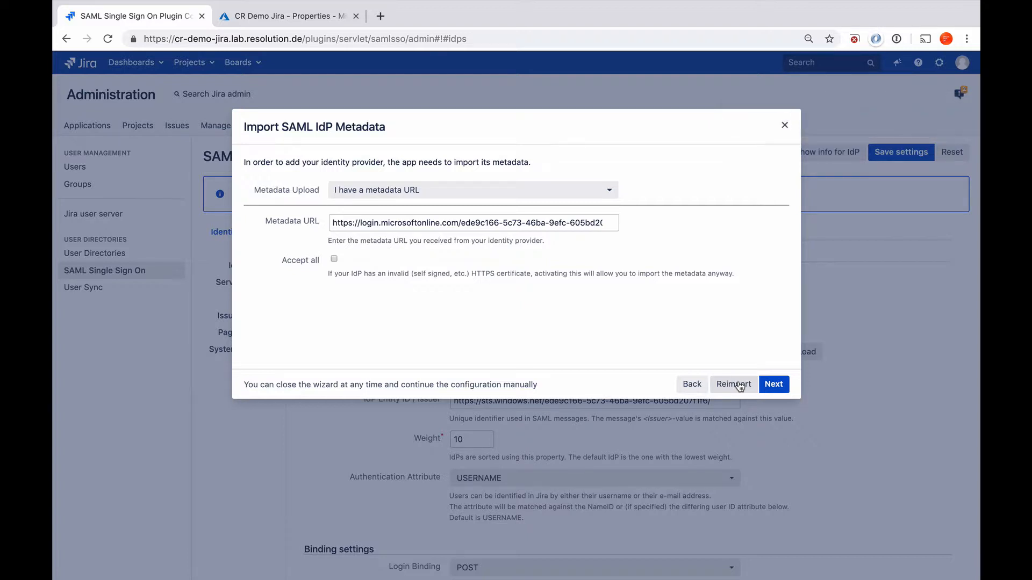
click(773, 384)
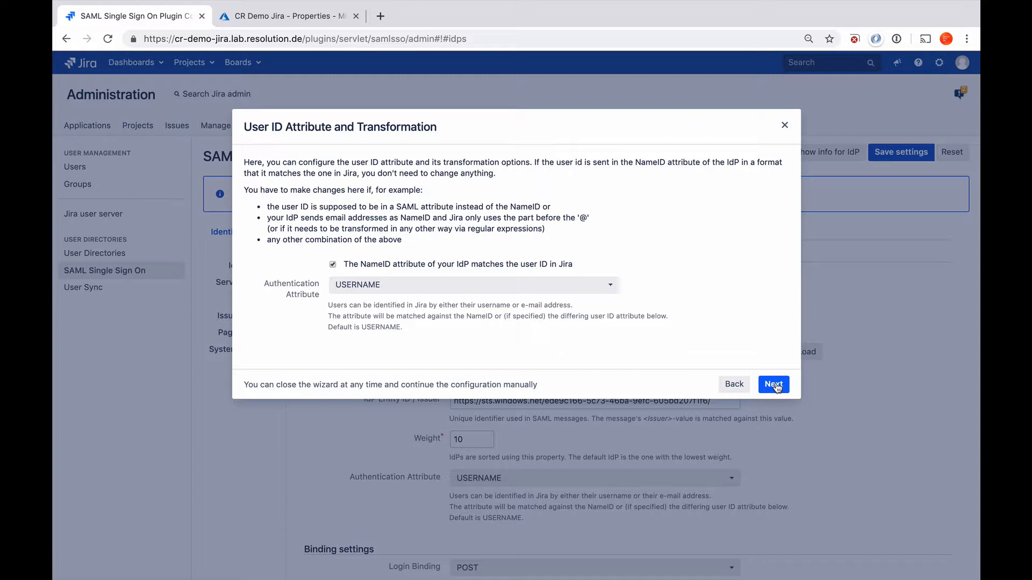
Step: Set User Update Method to 'Update with UserSync-Connector' with the Azure connector, then Save & Next
click(774, 384)
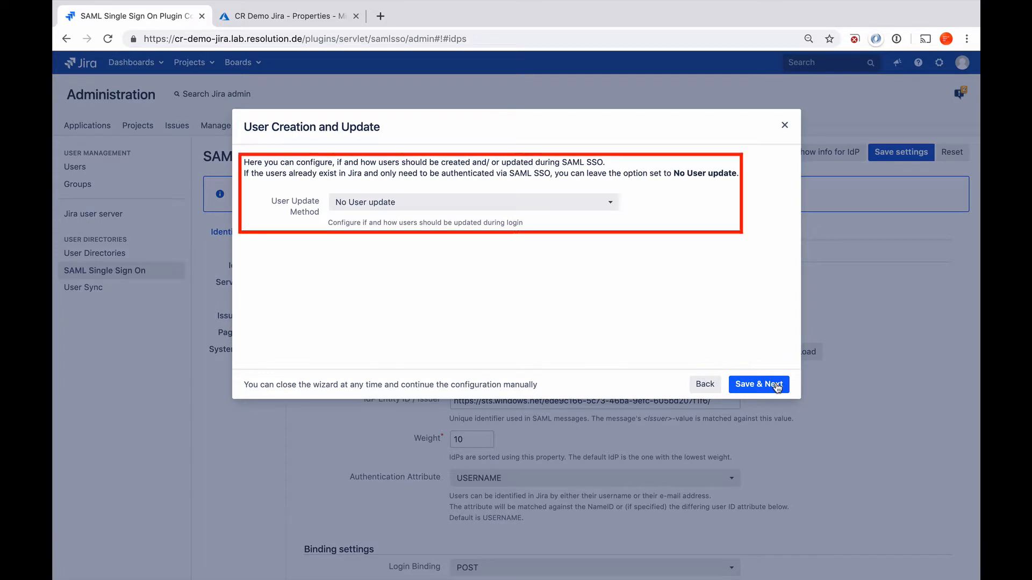
click(611, 204)
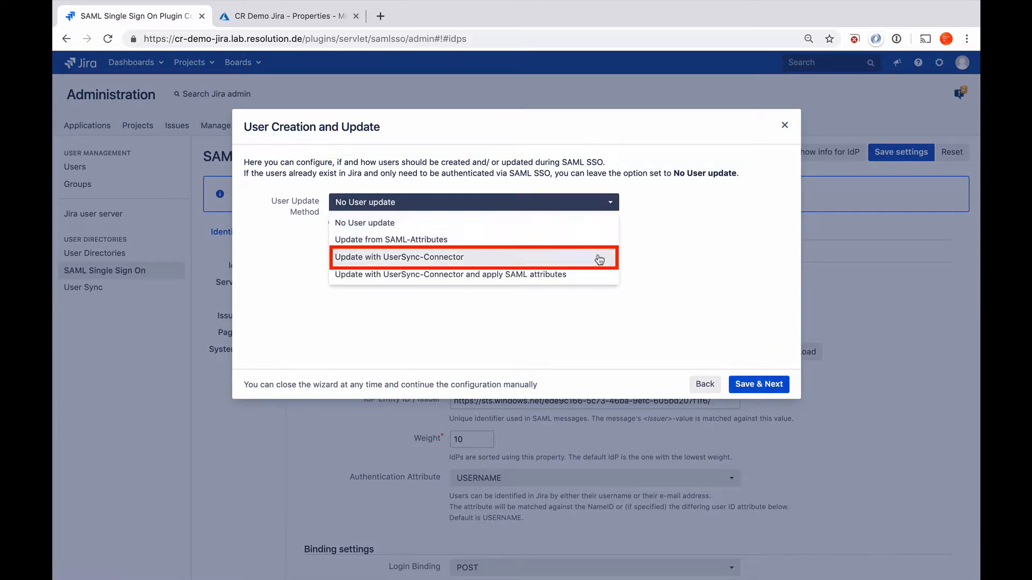
click(598, 258)
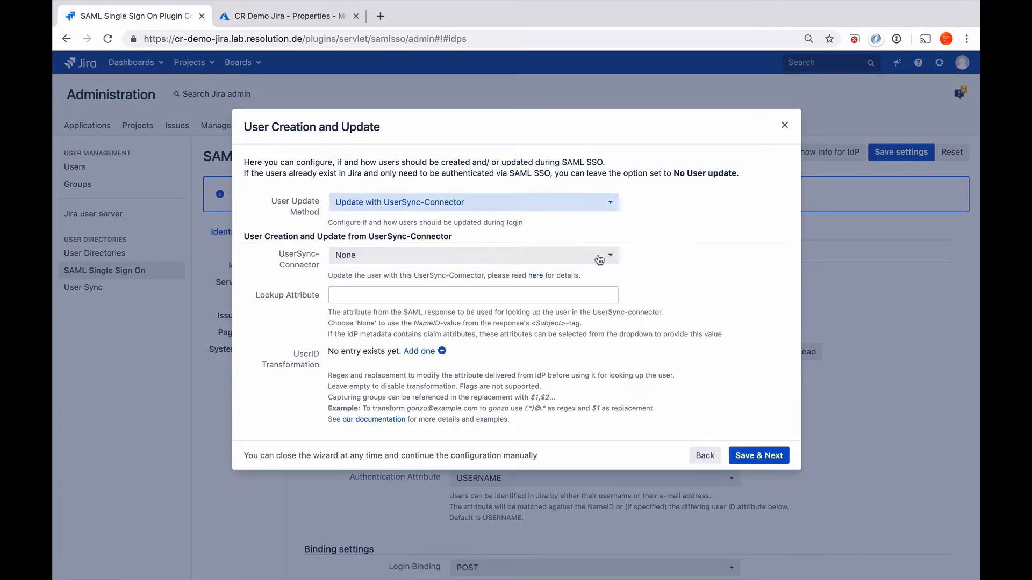
click(565, 259)
click(561, 293)
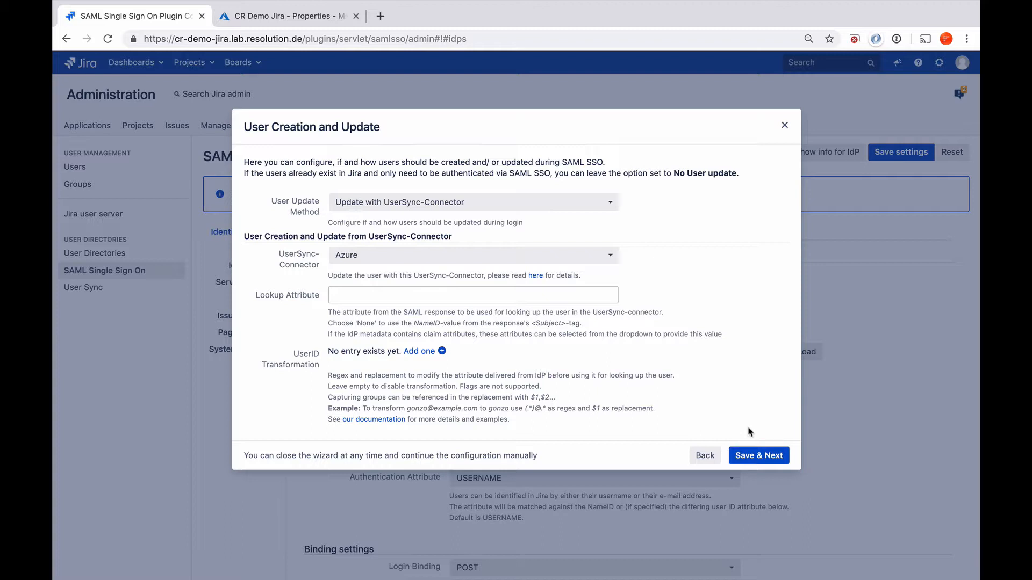
click(752, 454)
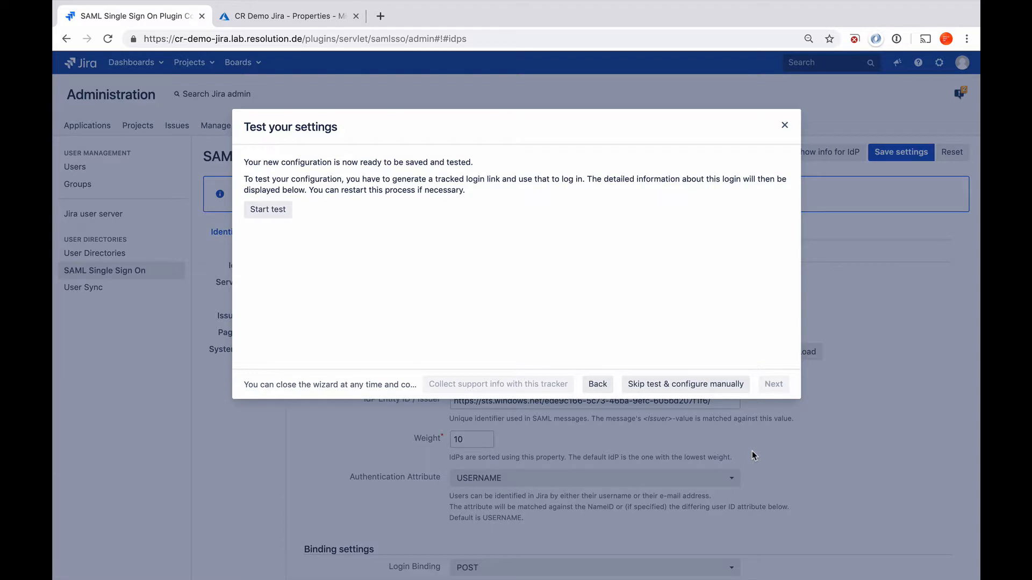
Step: Start a test, copy the tracked login link, and switch to the private Safari window
click(265, 210)
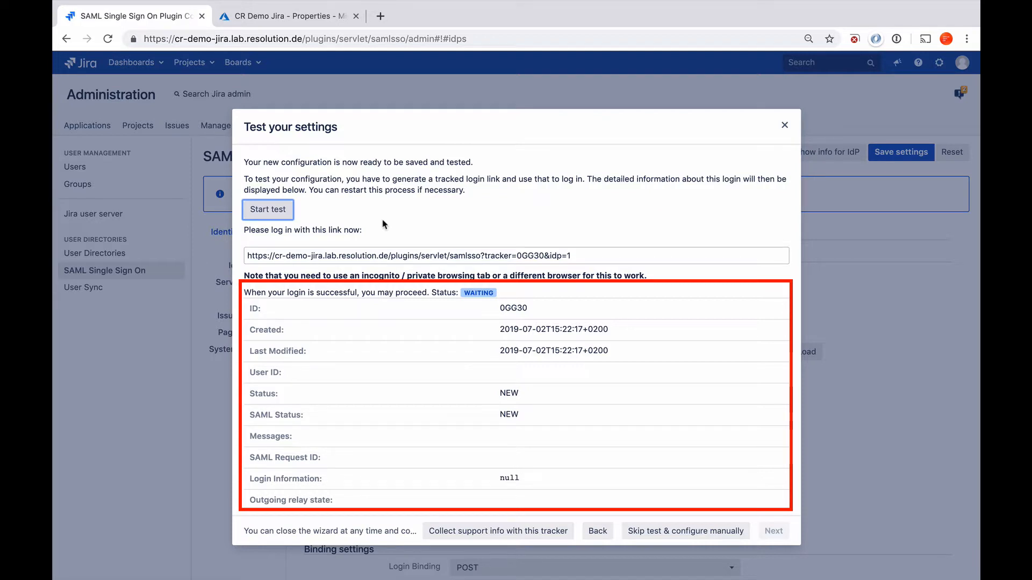
scroll(429, 225, down, 2)
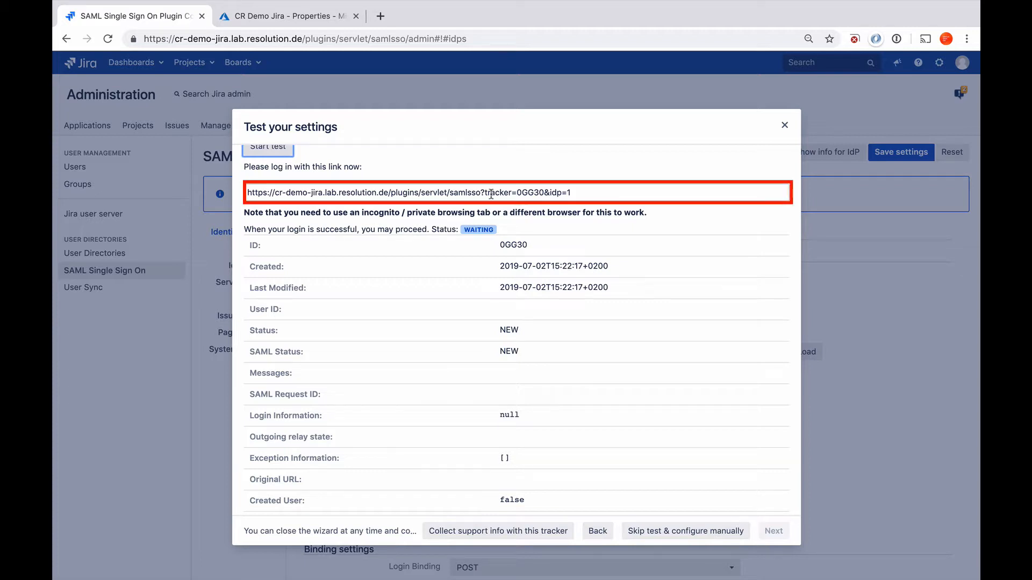
click(596, 196)
key(super+c)
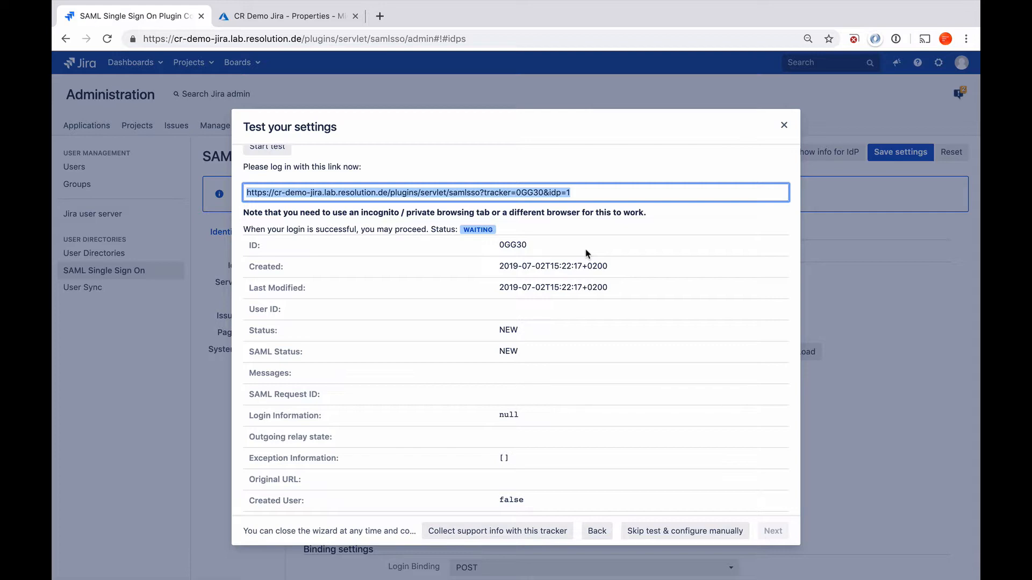
key(ctrl+Right)
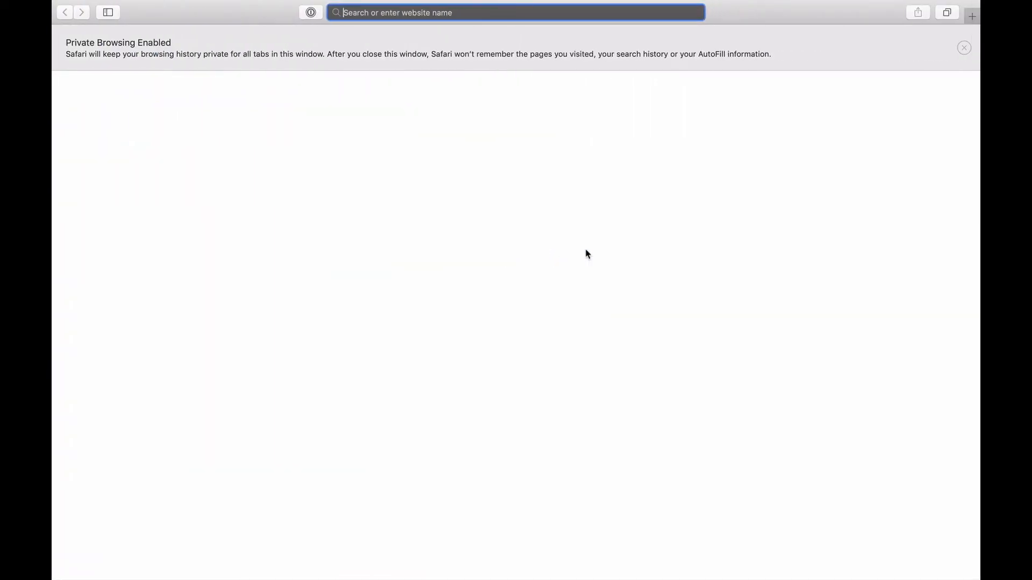
Step: Load the tracked test link, sign in with the test user's e-mail and password, and decline staying signed in
key(super+v)
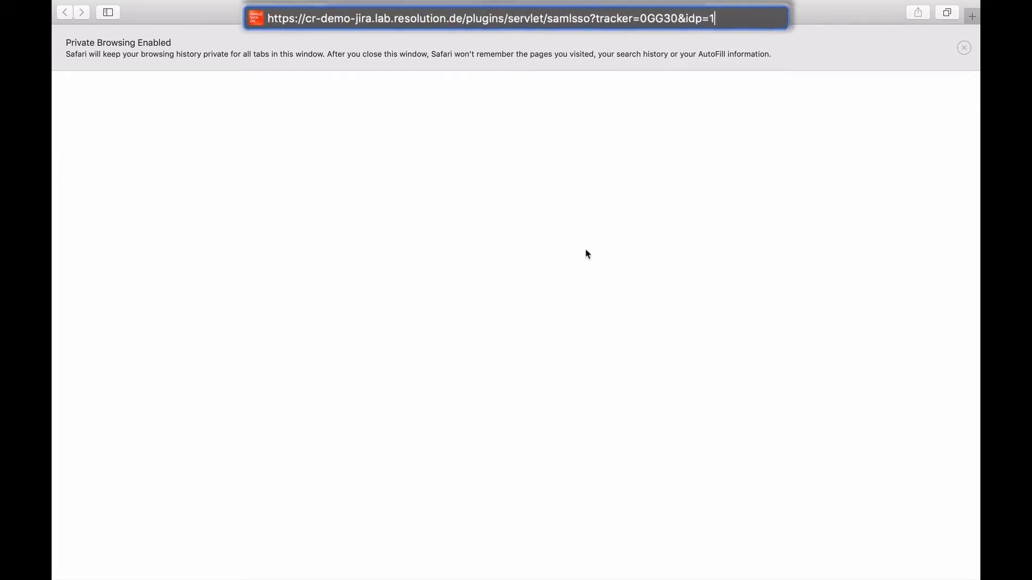
key(Return)
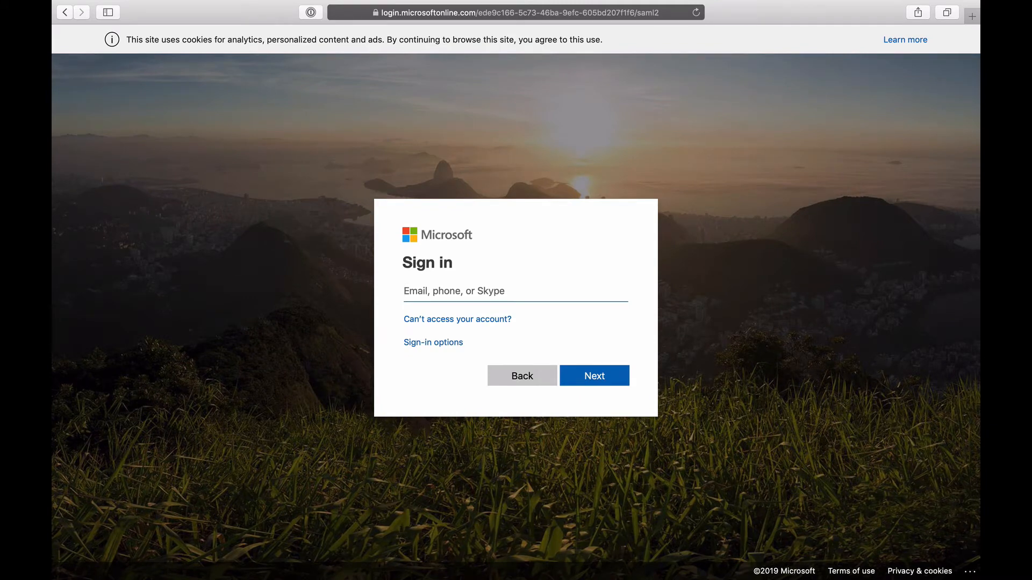
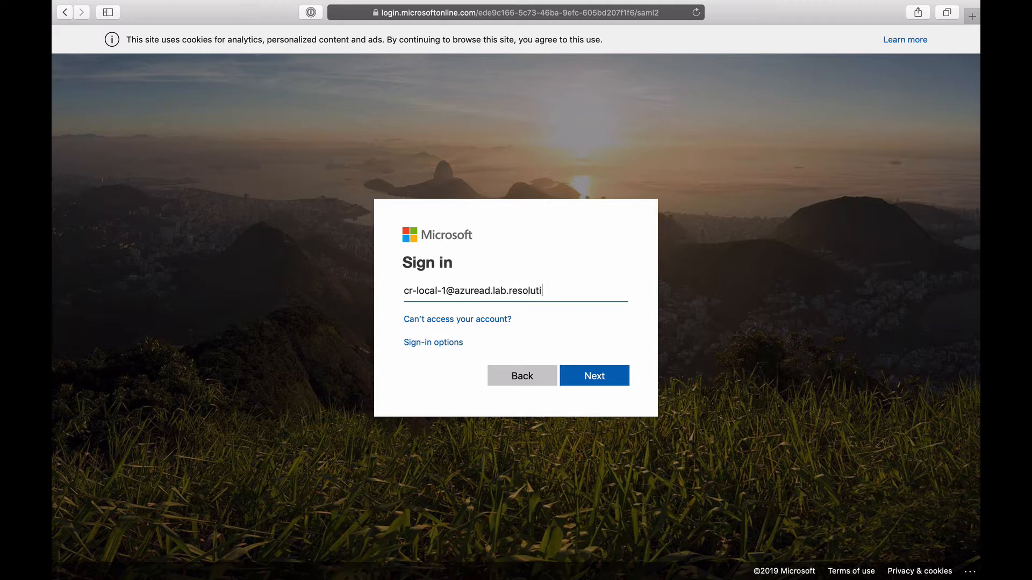
click(596, 374)
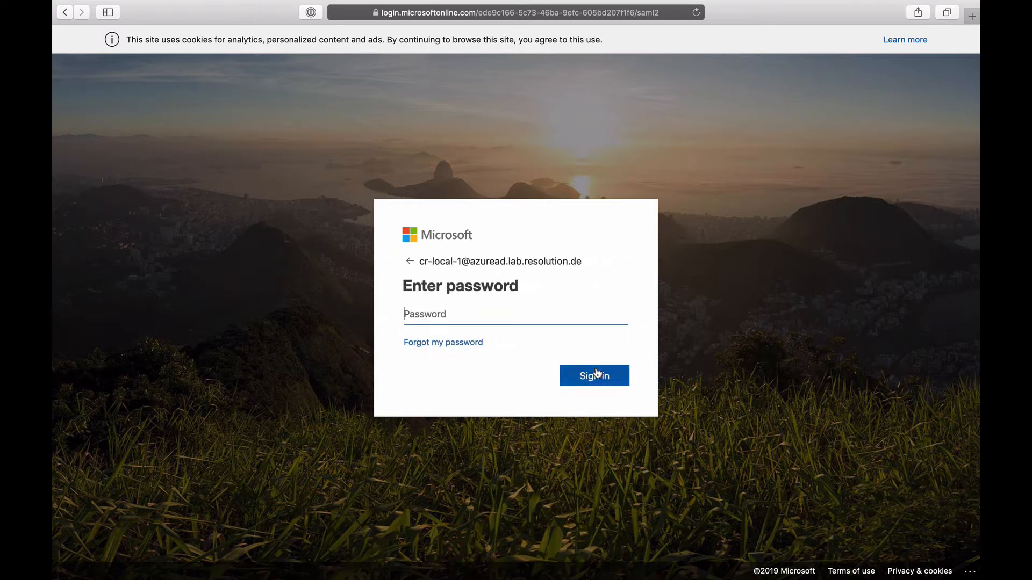
text(•••••••••)
key(Return)
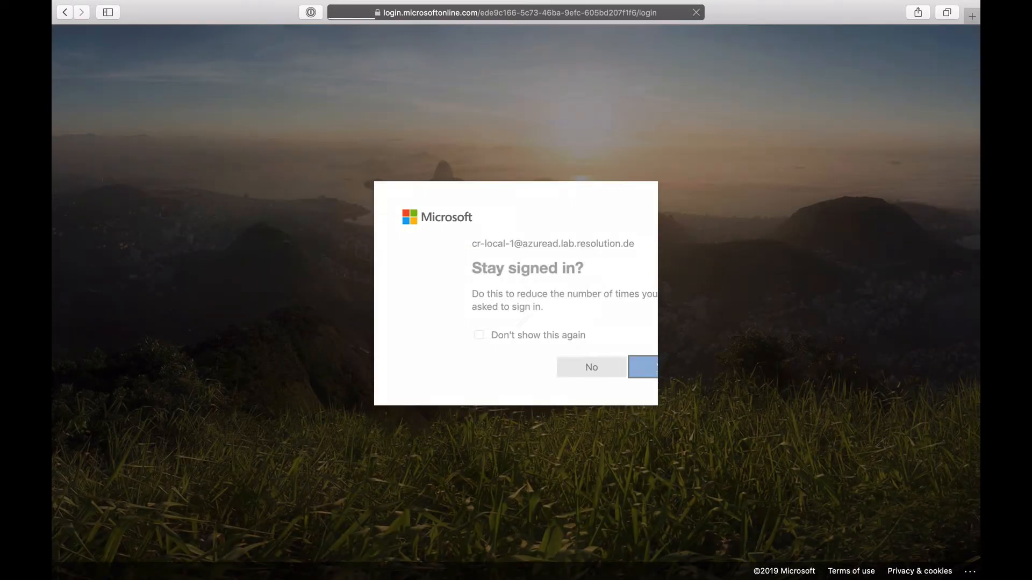
click(537, 371)
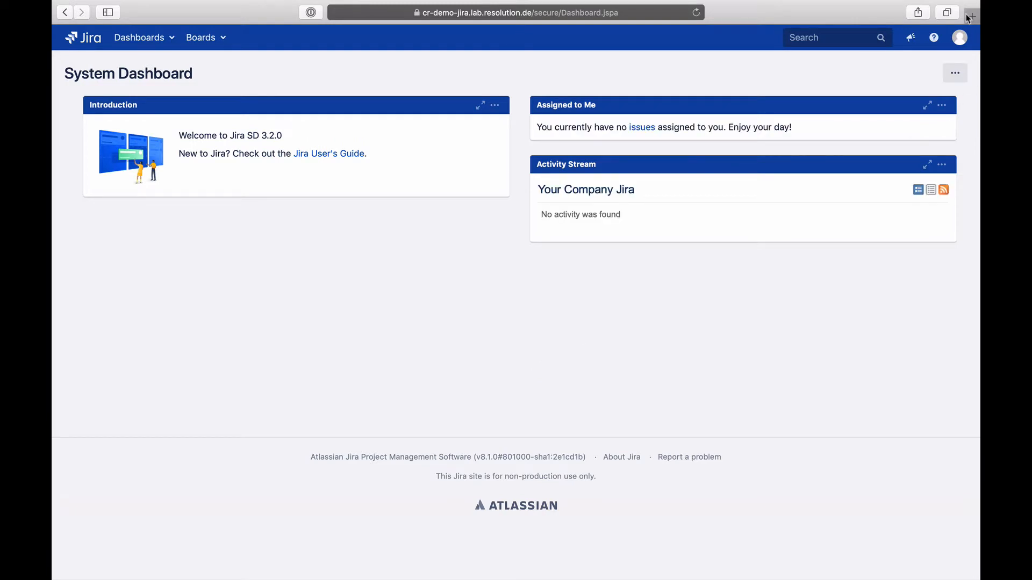
Step: Confirm on the avatar's Profile page that the session is the test user, then return to the Chrome wizard
click(960, 38)
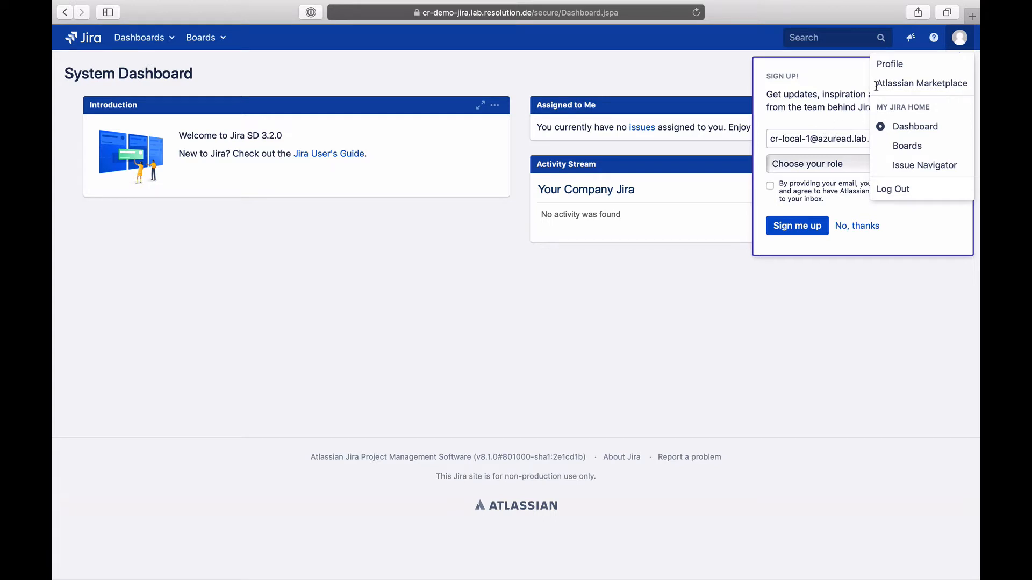
click(904, 67)
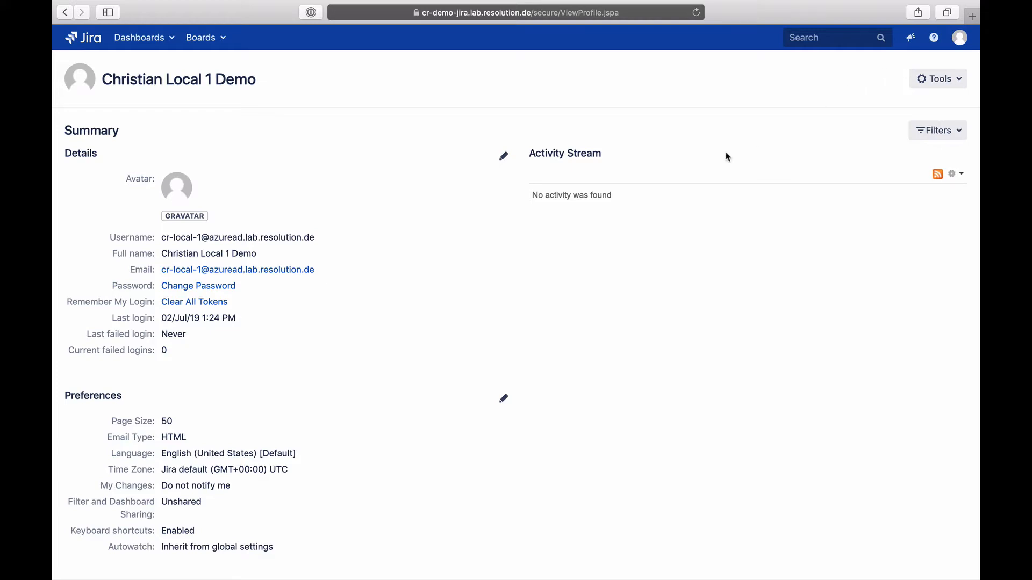
key(ctrl+Left)
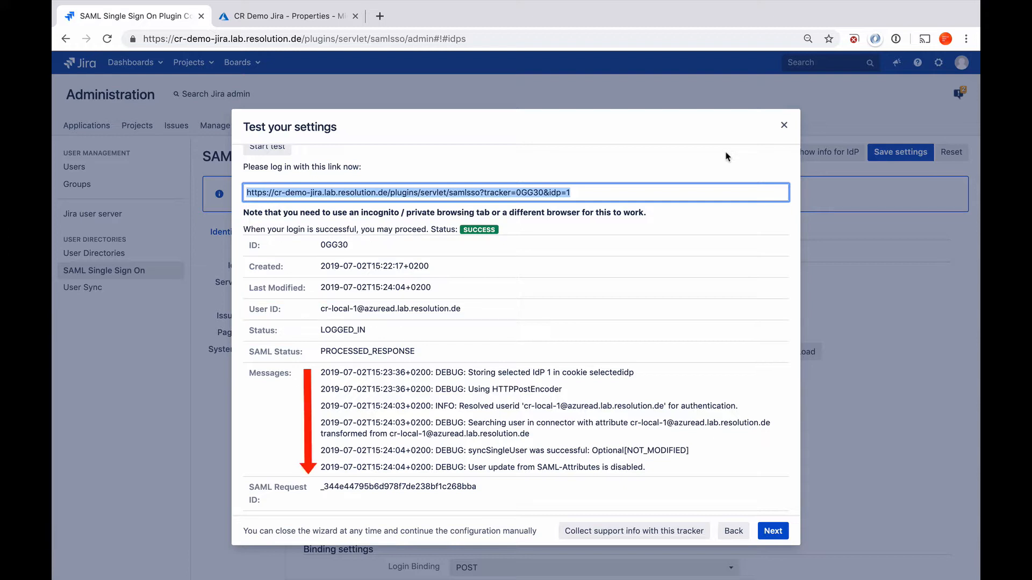
Step: Review the SUCCESS test results and download the tracker's samlsso support-info JSON file
scroll(725, 156, down, 5)
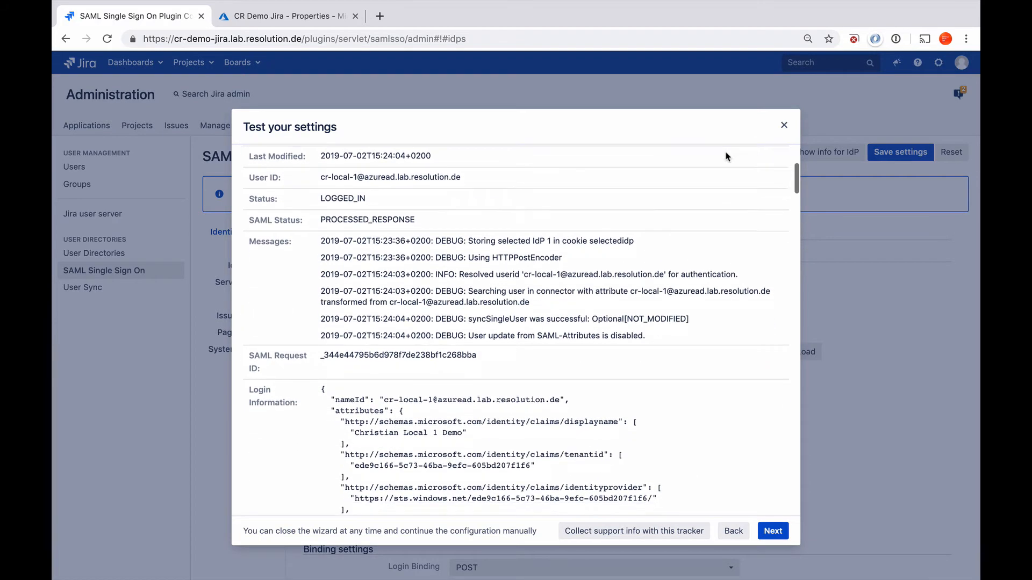
scroll(726, 157, down, 2)
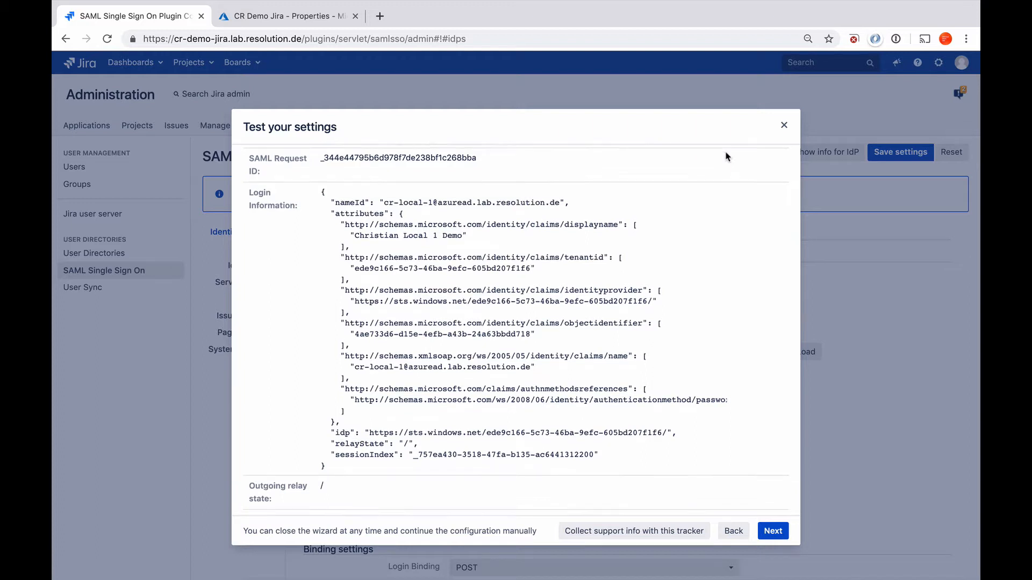
scroll(725, 156, down, 7)
scroll(726, 156, down, 2)
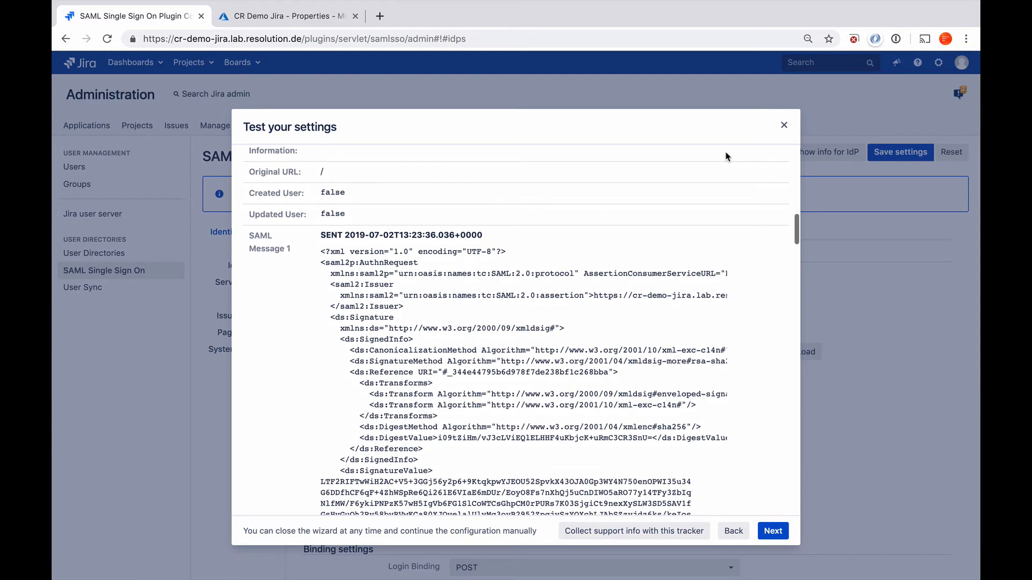
scroll(725, 157, down, 10)
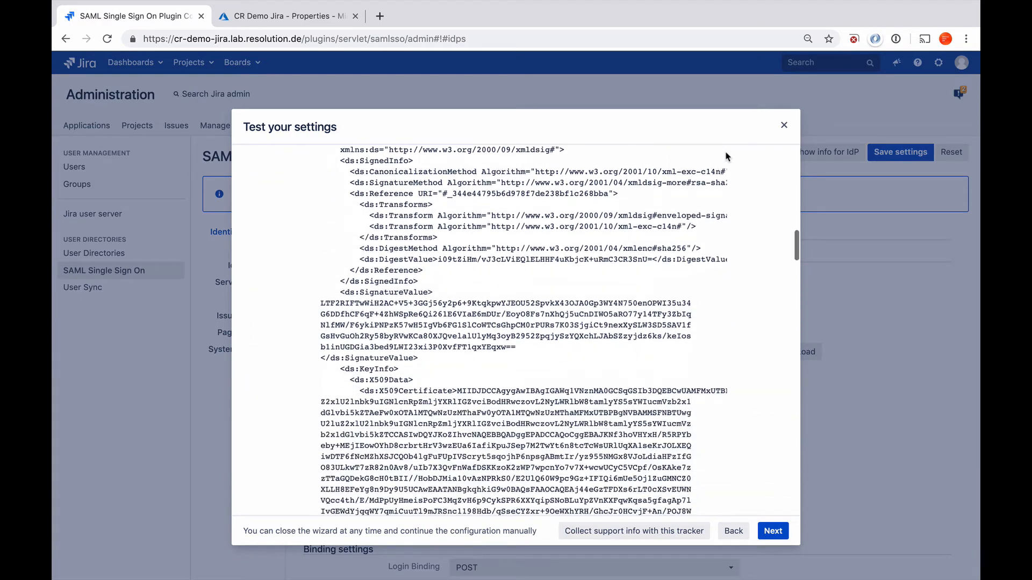
scroll(725, 157, down, 15)
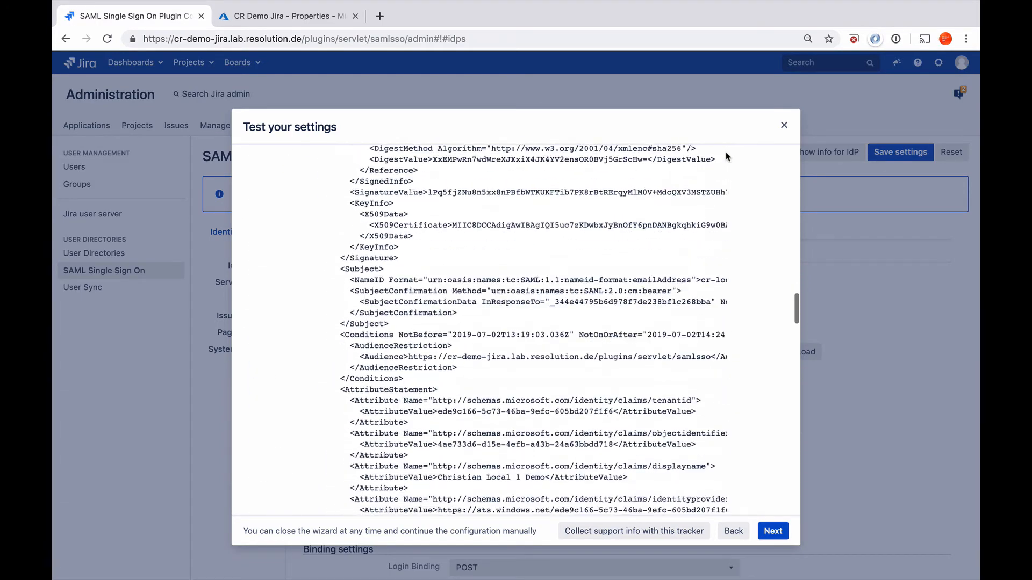
scroll(726, 157, down, 1)
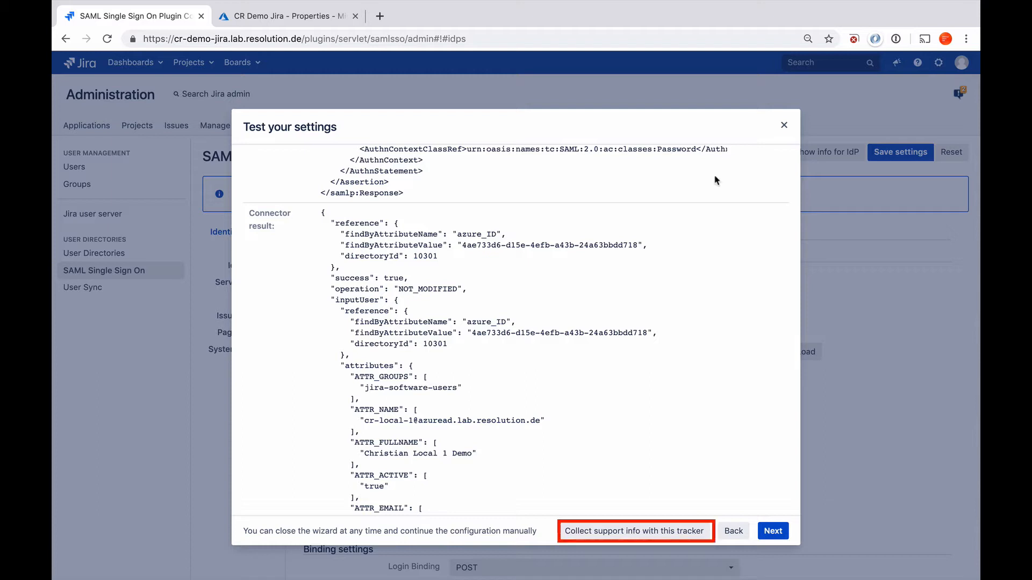
click(637, 532)
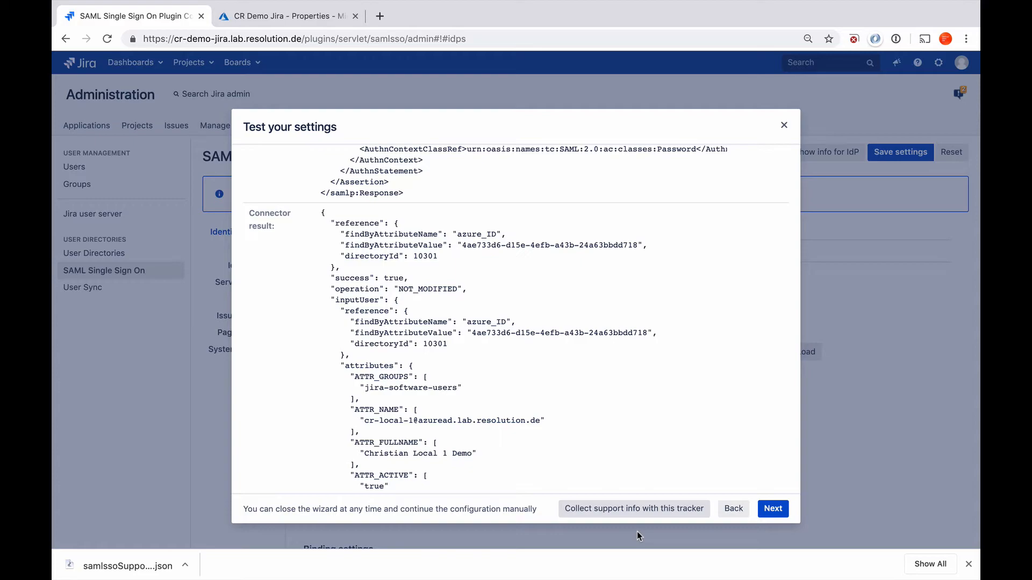
scroll(651, 415, up, 20)
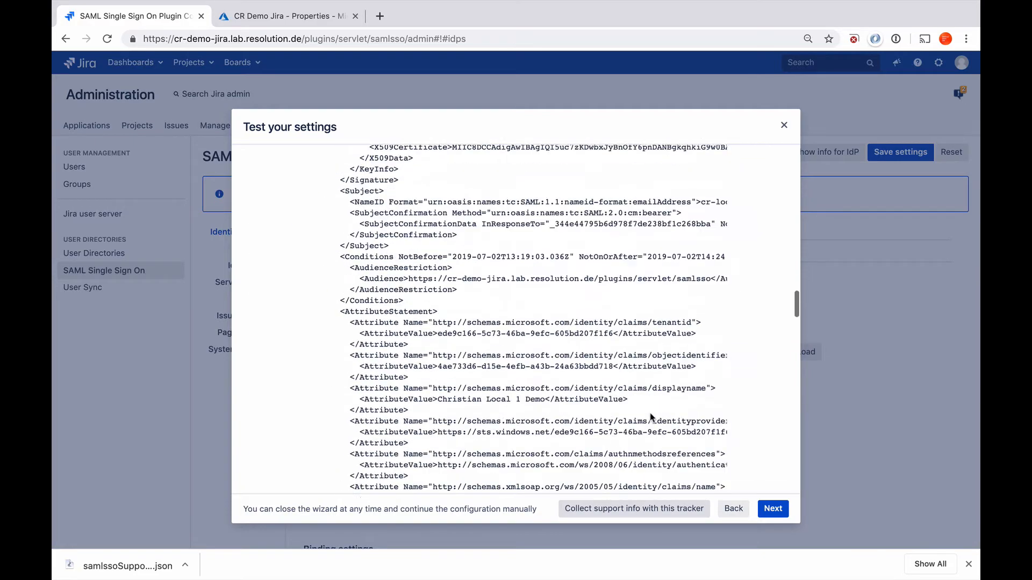
scroll(651, 415, up, 15)
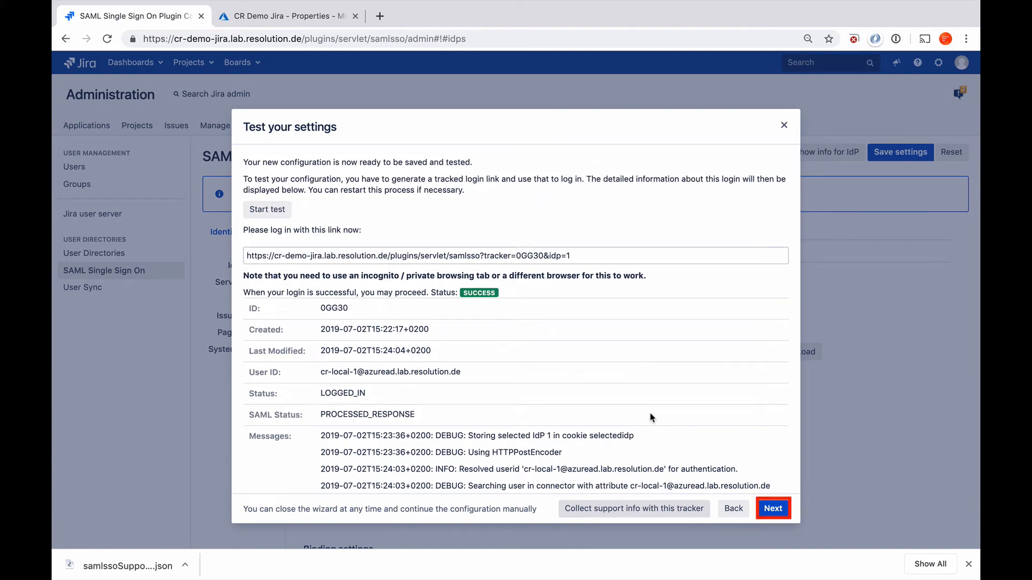
Step: Save the Redirection Options with Enable SSO Redirect and Redirect only SSO users after logout kept on
click(772, 508)
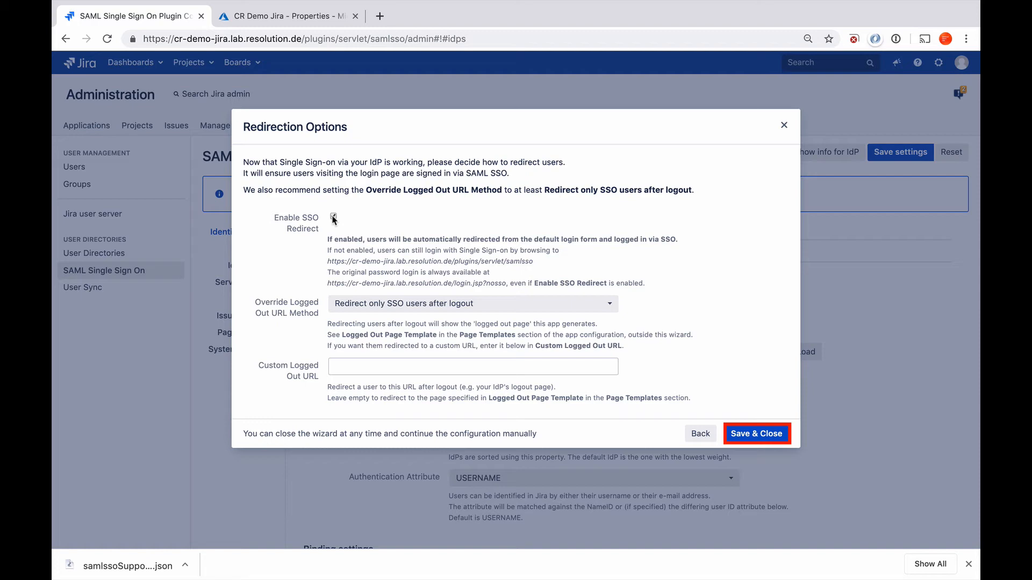
click(757, 434)
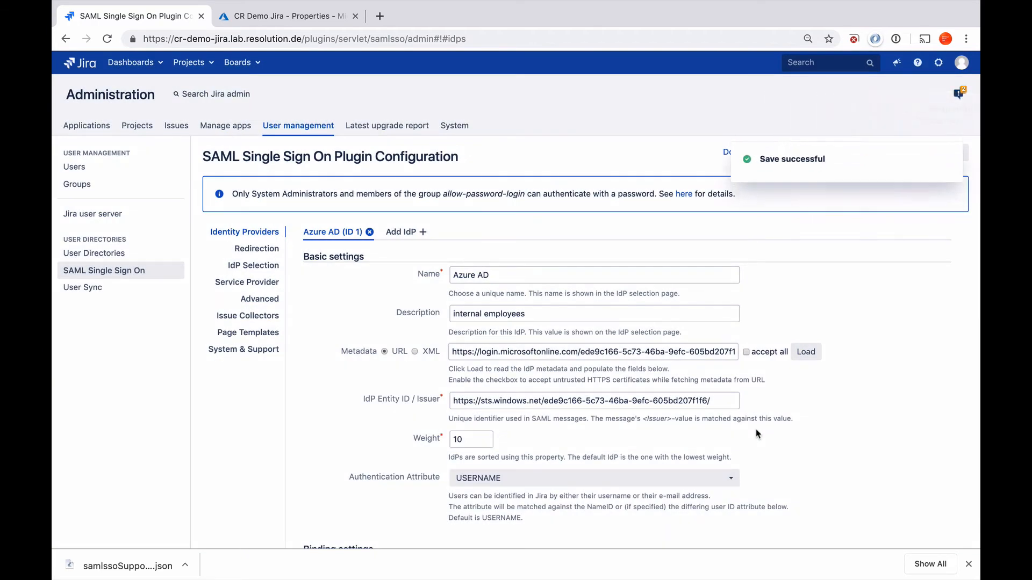